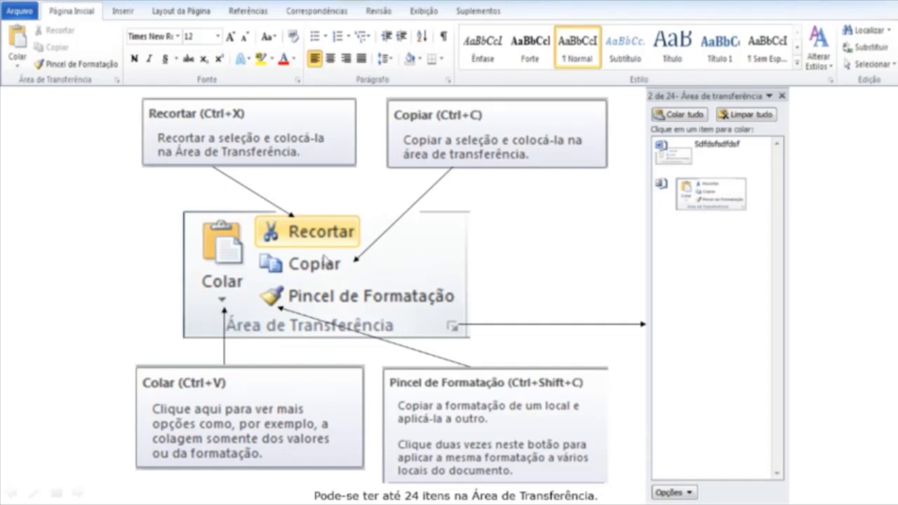
# Switch from the slide show to the Word document and look at the list of available font sizes.
pyautogui.click(275, 254)
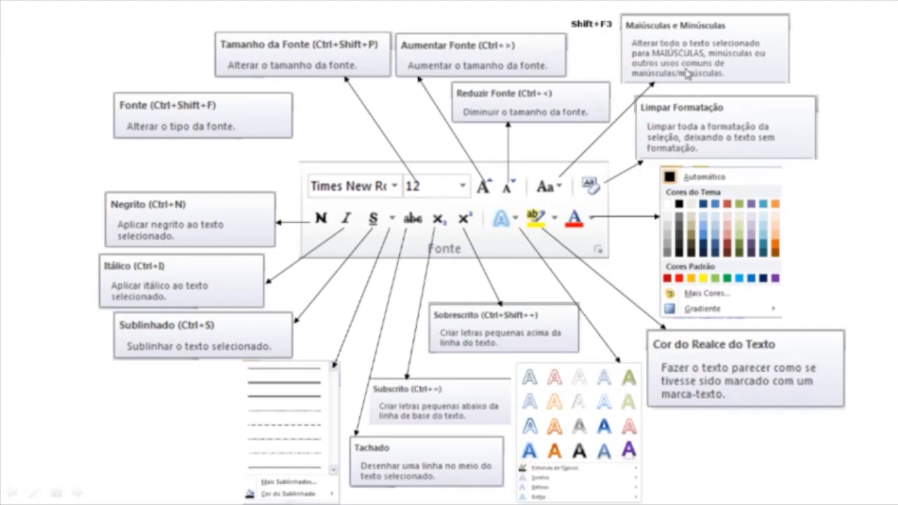
pyautogui.hotkey('alt', 'Tab')
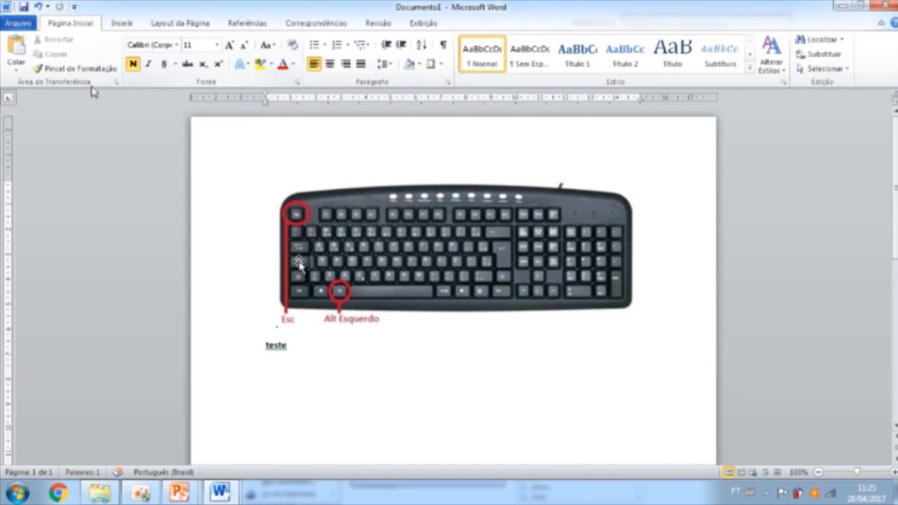
pyautogui.click(218, 45)
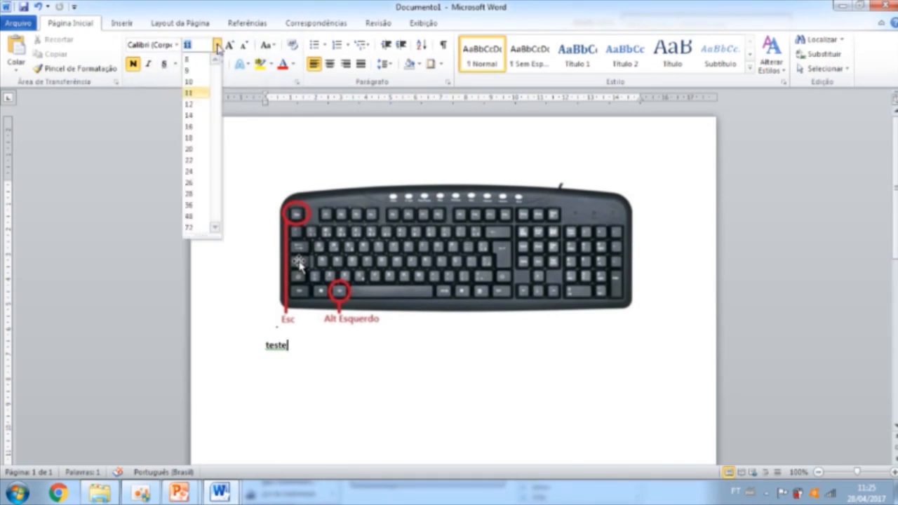
pyautogui.click(217, 46)
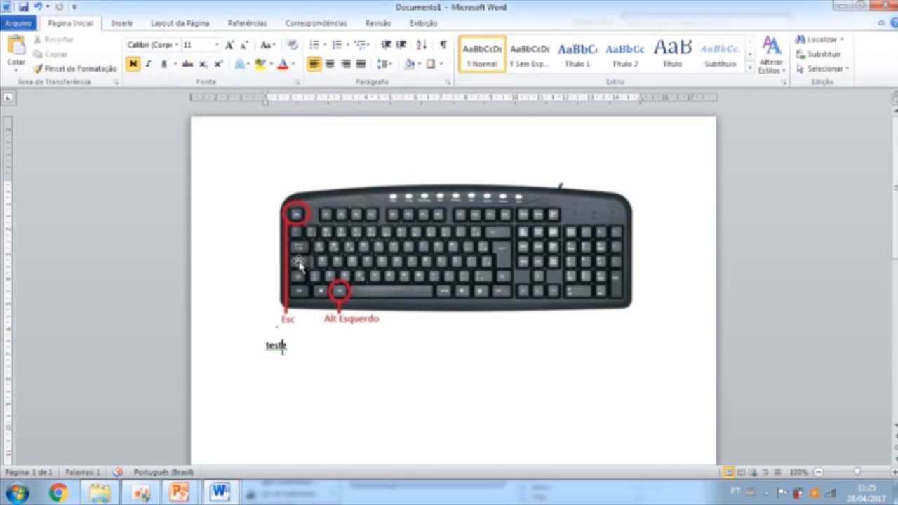
# Convert the word "teste" below the keyboard image to uppercase and back to lowercase.
pyautogui.doubleClick(277, 344)
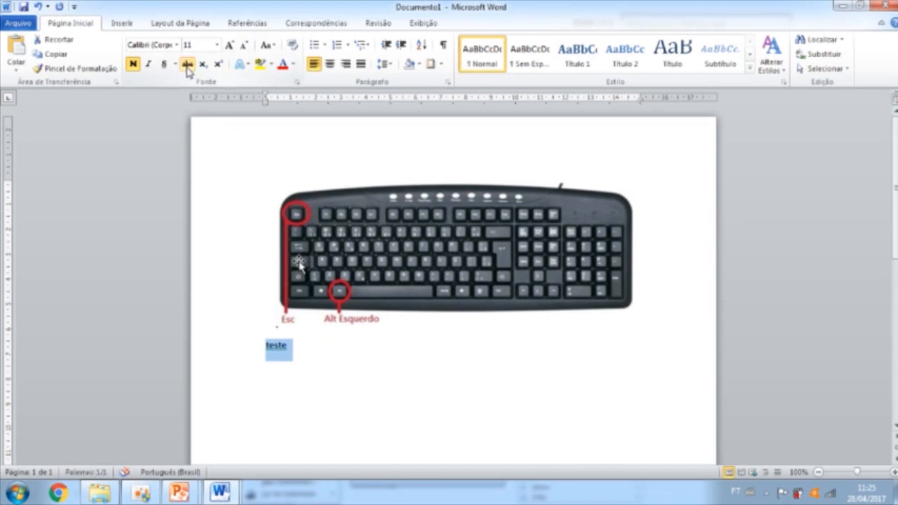
pyautogui.click(292, 66)
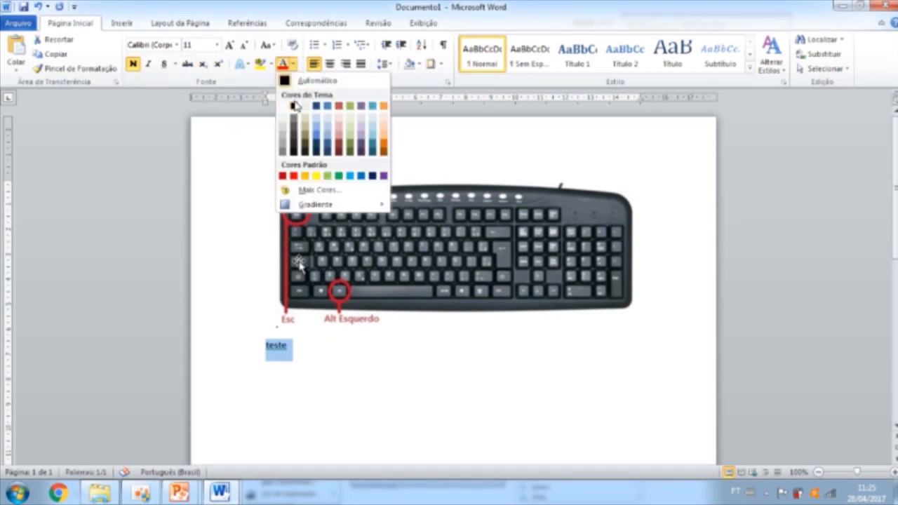
pyautogui.click(268, 46)
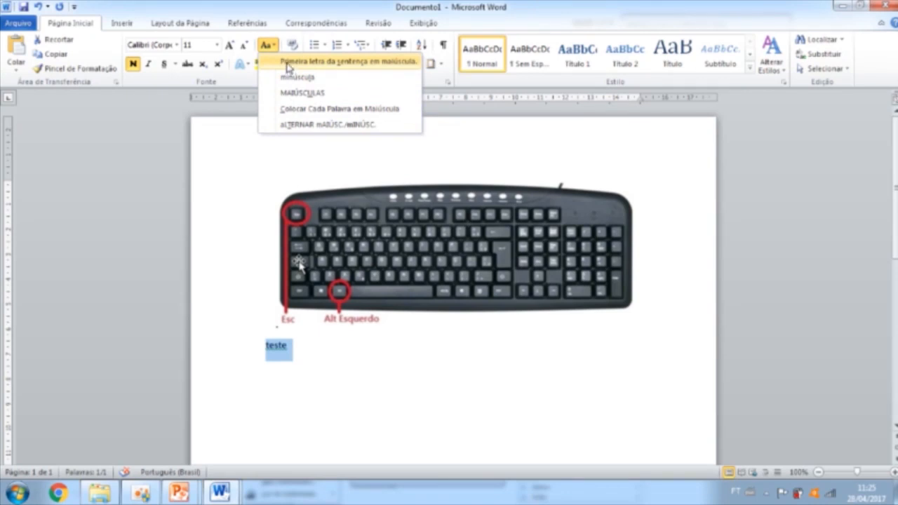
pyautogui.click(294, 92)
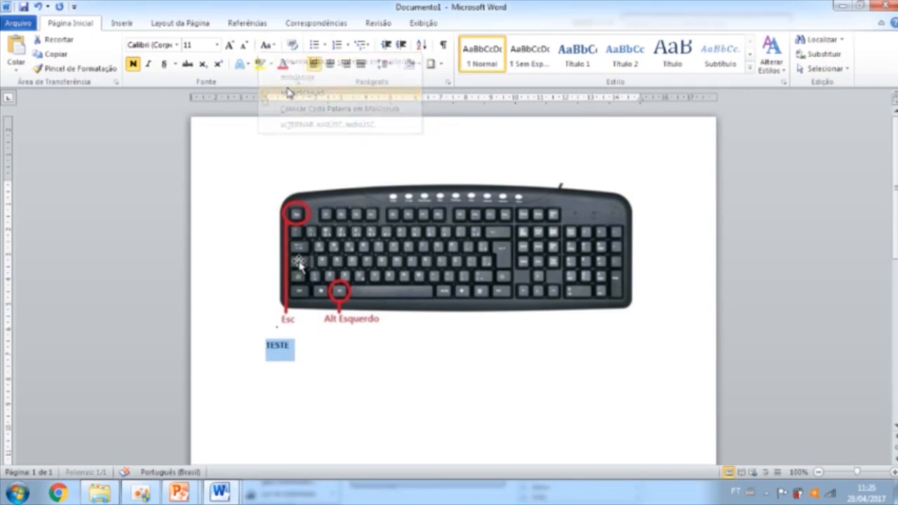
pyautogui.click(275, 51)
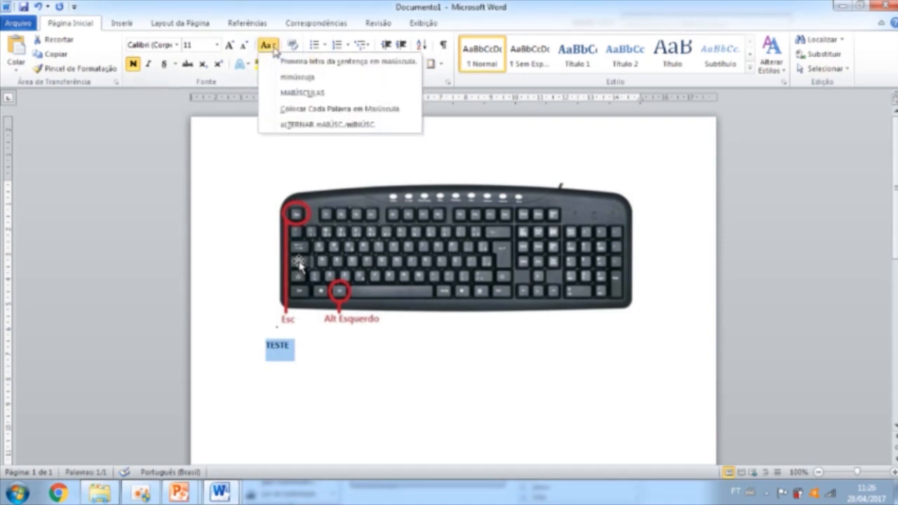
pyautogui.click(289, 78)
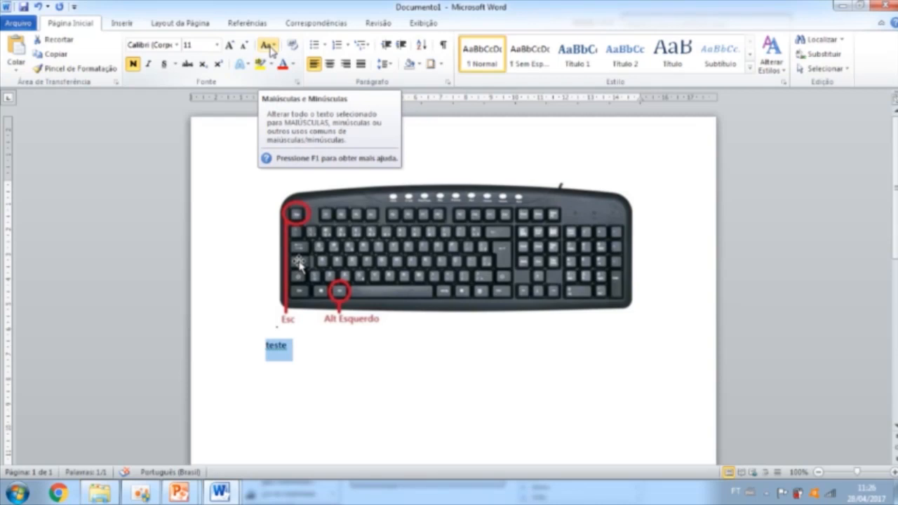
# Cycle the selected word through the capitalization styles until it reads "Teste".
pyautogui.hotkey('shift', 'F3')
pyautogui.hotkey('shift', 'F3')
pyautogui.hotkey('shift', 'F3')
pyautogui.hotkey('shift', 'F3')
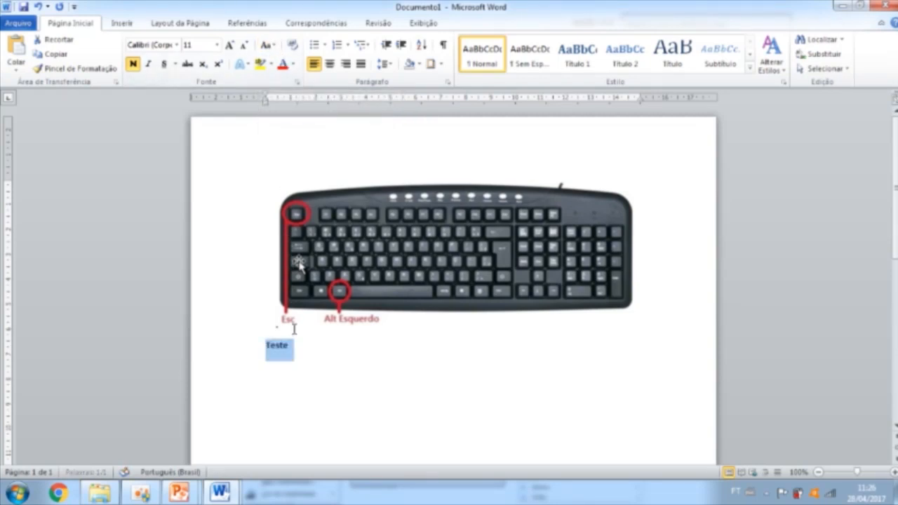
pyautogui.hotkey('shift', 'F3')
pyautogui.hotkey('shift', 'F3')
pyautogui.hotkey('shift', 'F3')
pyautogui.hotkey('shift', 'F3')
pyautogui.hotkey('shift', 'F3')
pyautogui.click(295, 359)
pyautogui.hotkey('shift', 'F3')
pyautogui.hotkey('shift', 'F3')
pyautogui.hotkey('shift', 'F3')
pyautogui.hotkey('shift', 'F3')
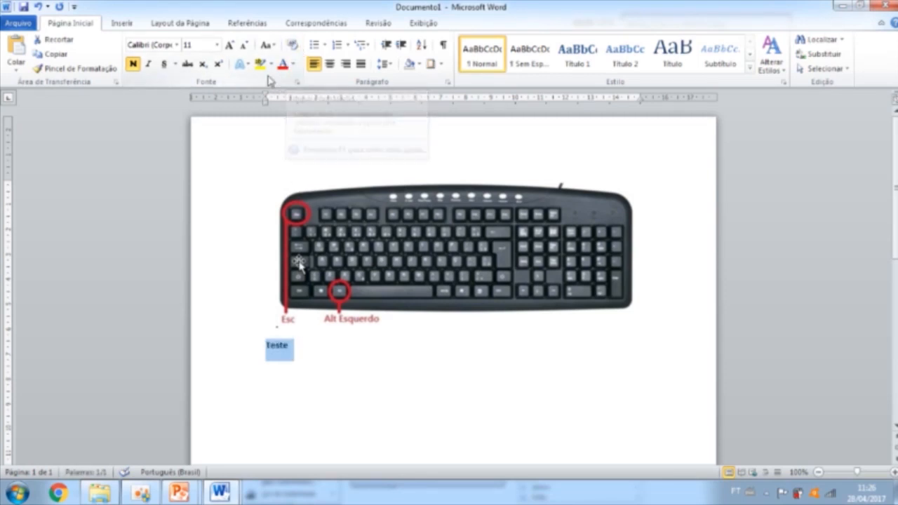
# Enlarge "Teste" to 24 pt in red underlined italics, and clear all formatting from the word.
pyautogui.click(229, 45)
pyautogui.click(228, 45)
pyautogui.click(228, 45)
pyautogui.click(229, 44)
pyautogui.click(229, 45)
pyautogui.click(229, 45)
pyautogui.click(229, 45)
pyautogui.click(148, 64)
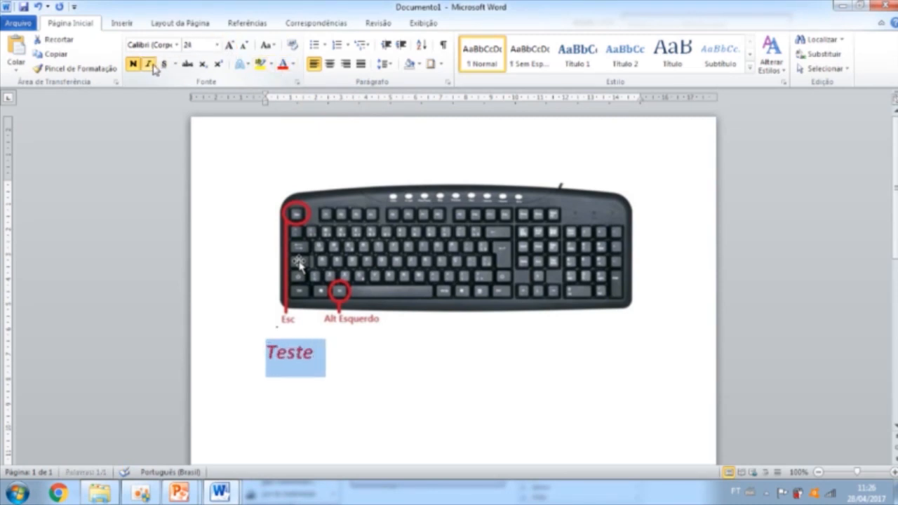
pyautogui.click(163, 63)
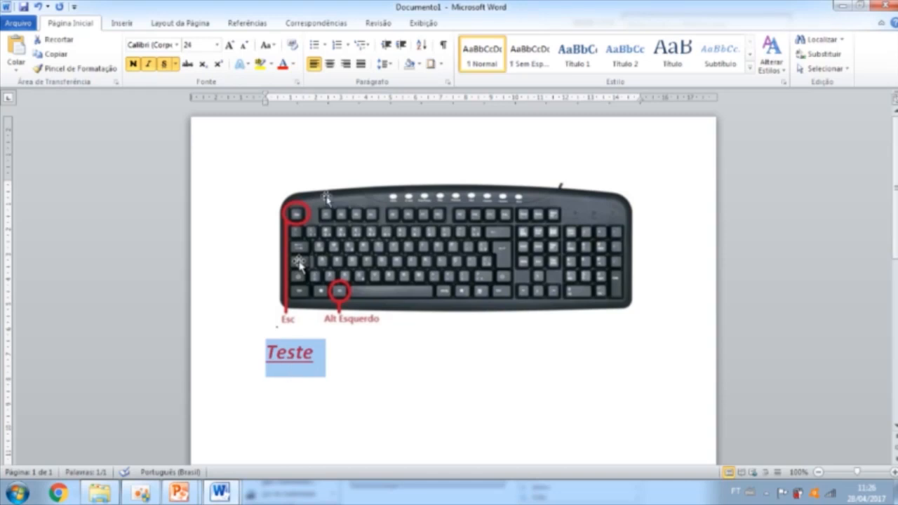
pyautogui.click(293, 46)
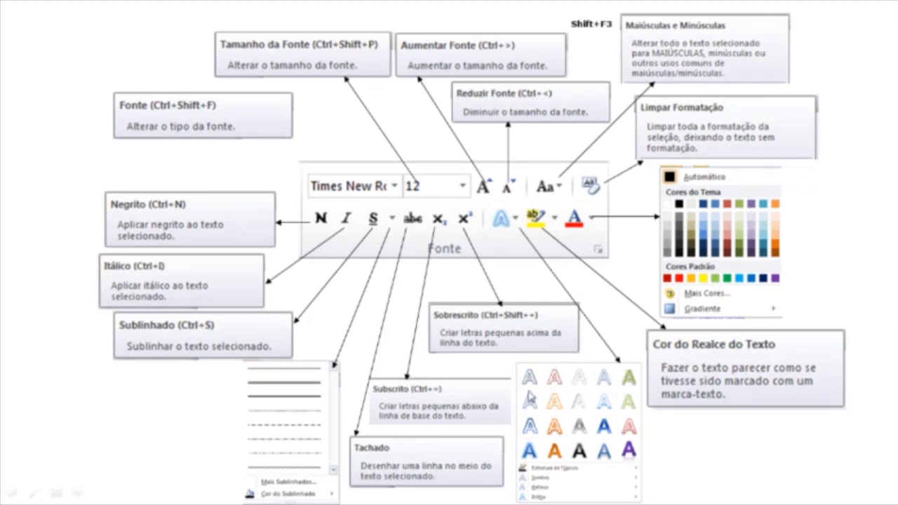
# Open the Font dialog for the selected word "Teste" to view its options, and close it without changing anything.
pyautogui.click(432, 417)
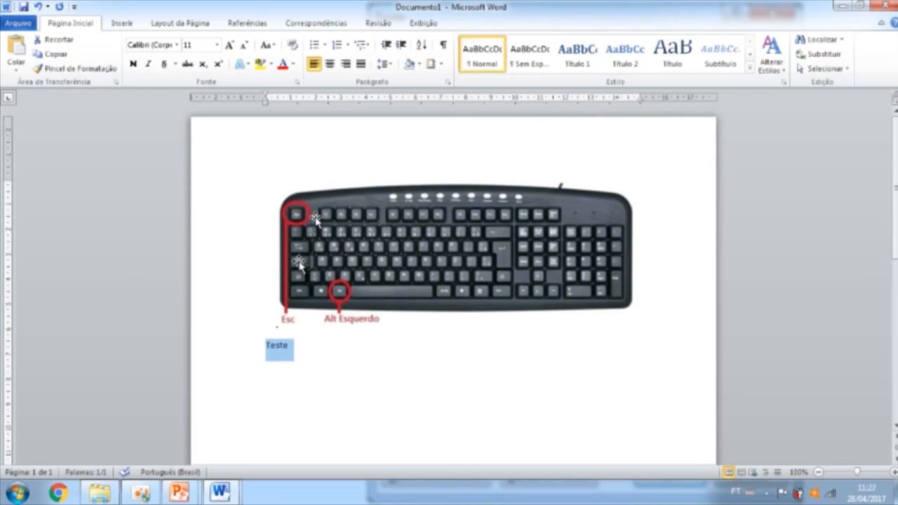
pyautogui.hotkey('ctrl', 'd')
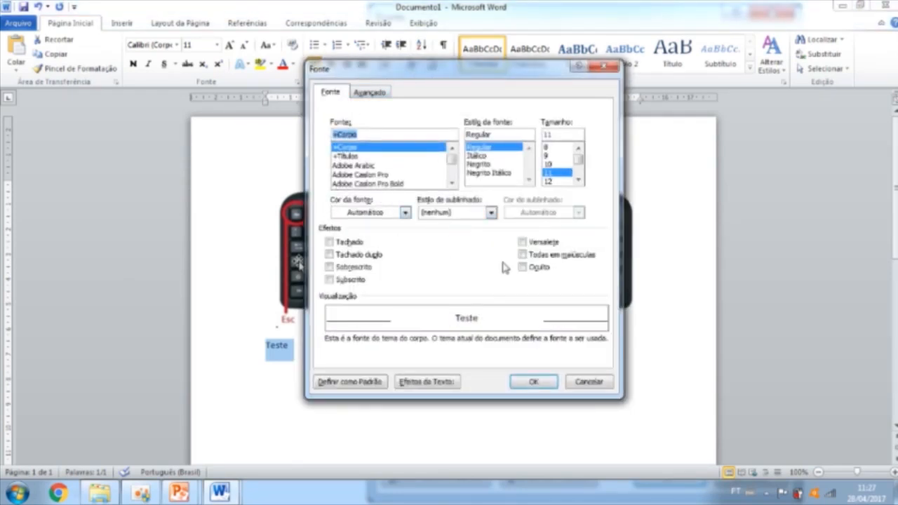
pyautogui.moveTo(473, 68); pyautogui.dragTo(470, 105)
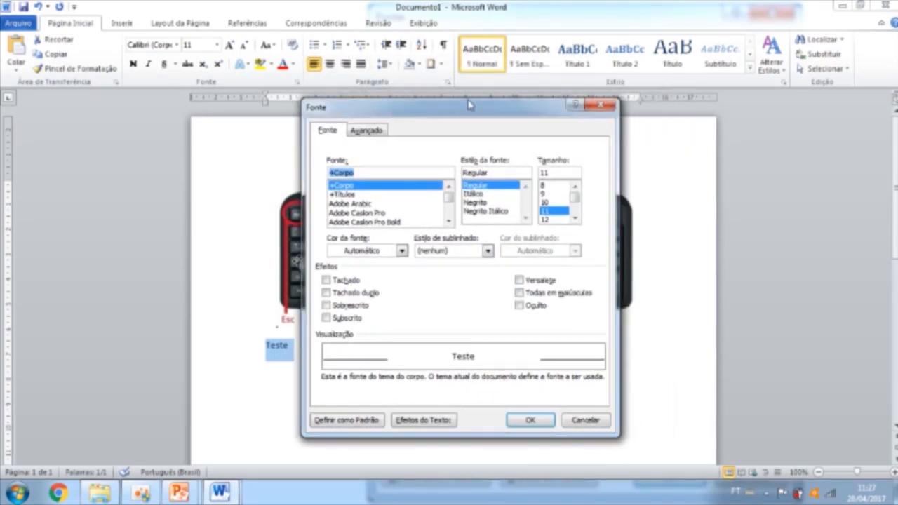
pyautogui.click(600, 106)
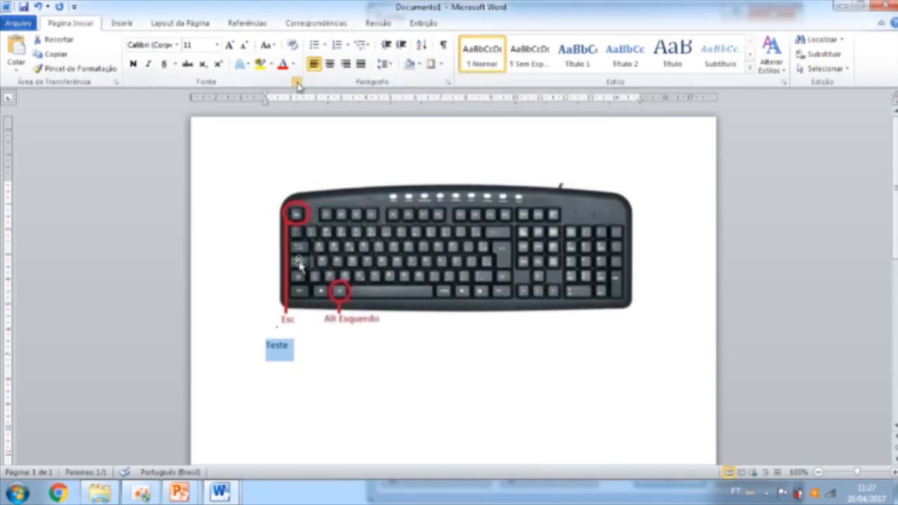
pyautogui.click(297, 82)
pyautogui.moveTo(367, 115); pyautogui.dragTo(240, 117)
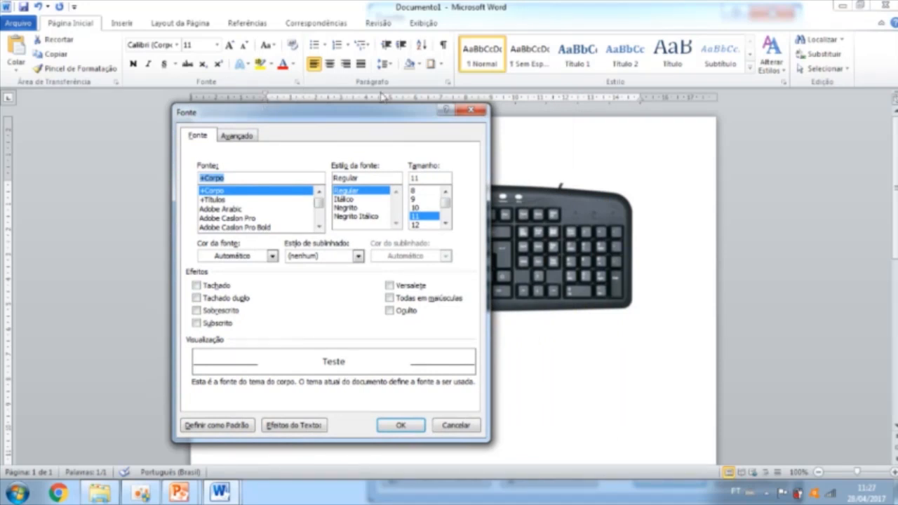
pyautogui.click(470, 111)
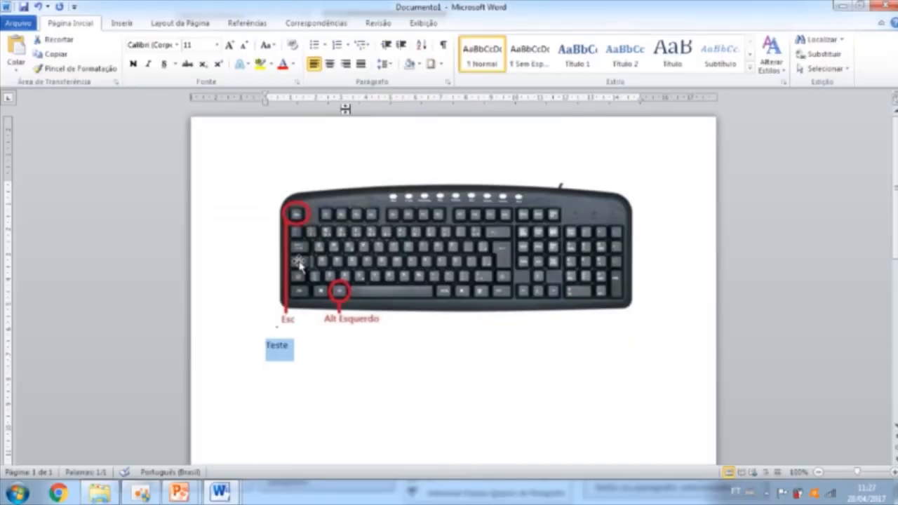
# Align the word "Teste" to the centre and to the right, ending with justified alignment.
pyautogui.click(329, 64)
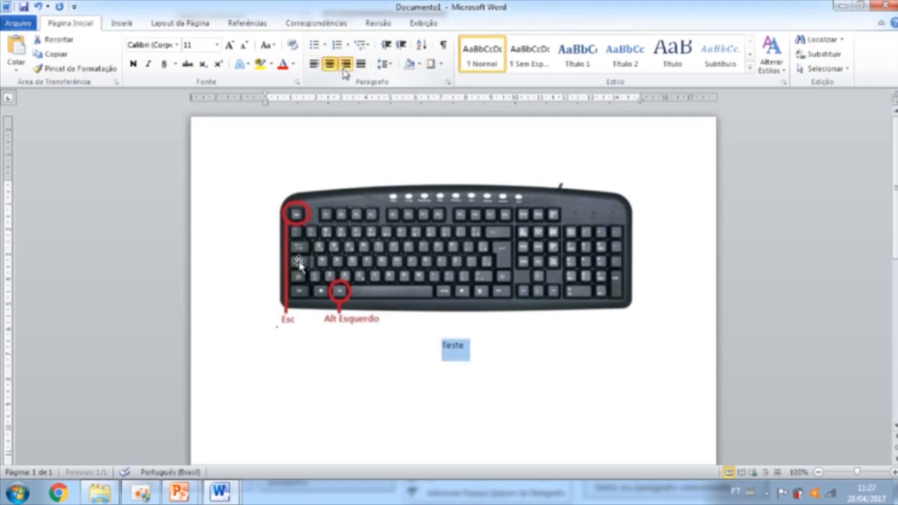
pyautogui.click(345, 64)
pyautogui.click(359, 64)
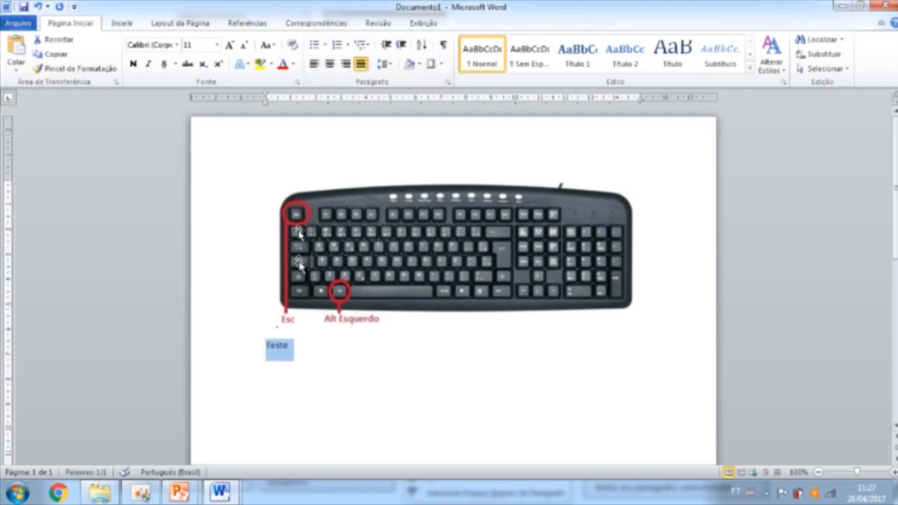
# Switch to the open "Dieta das Cores" document and bring the section under the BRANCO heading into view.
pyautogui.hotkey('alt', 'Tab')
pyautogui.hotkey('alt', 'Tab')
pyautogui.hotkey('alt', 'Tab')
pyautogui.hotkey('alt', 'Tab')
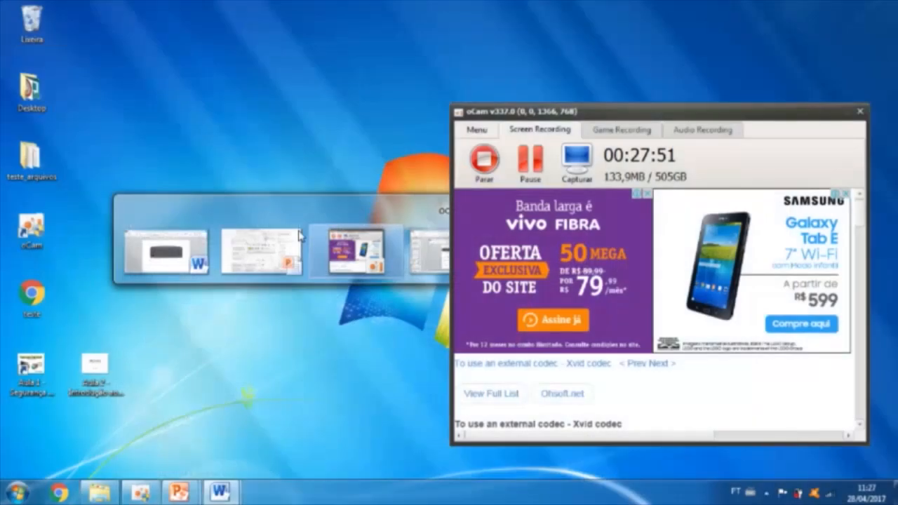
pyautogui.hotkey('alt', 'Tab')
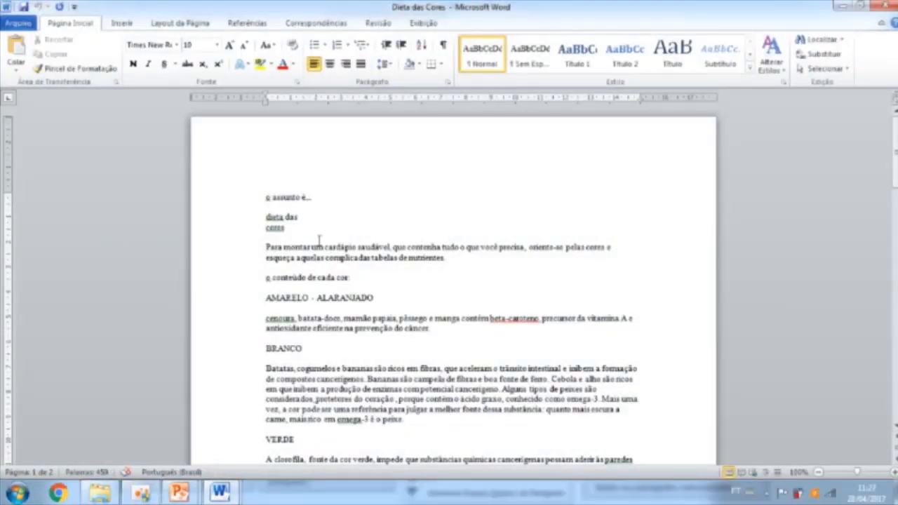
pyautogui.scroll(-5, 339, 232)
pyautogui.scroll(3, 339, 233)
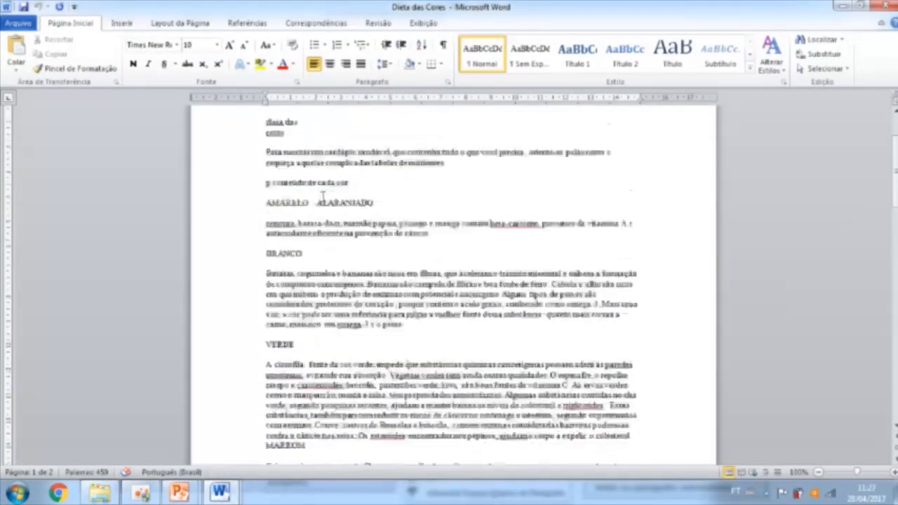
# Try centred, right, justified and left alignment on the paragraph under BRANCO, ending with justified alignment.
pyautogui.tripleClick(350, 324)
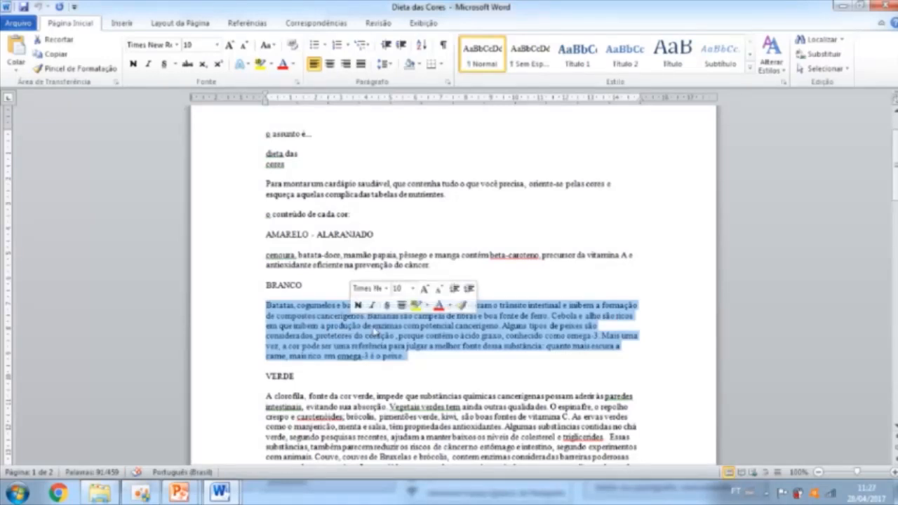
pyautogui.click(329, 64)
pyautogui.click(346, 64)
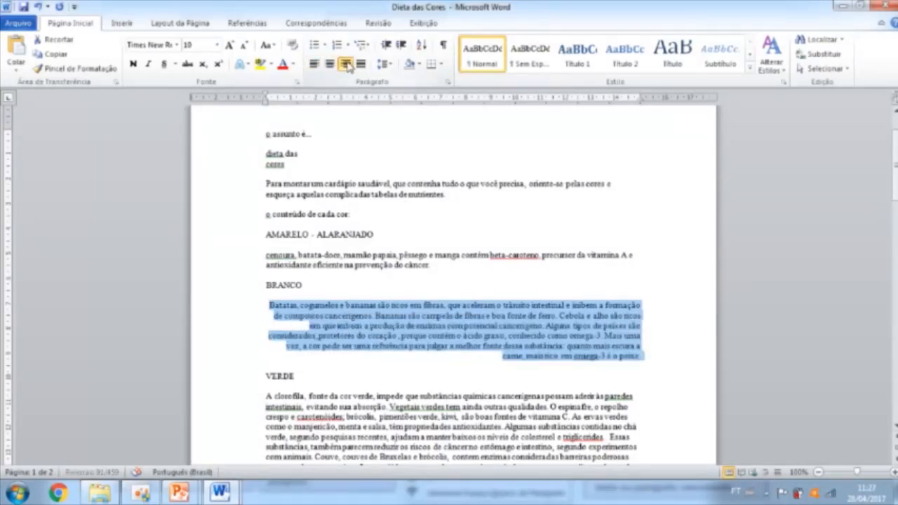
pyautogui.click(360, 64)
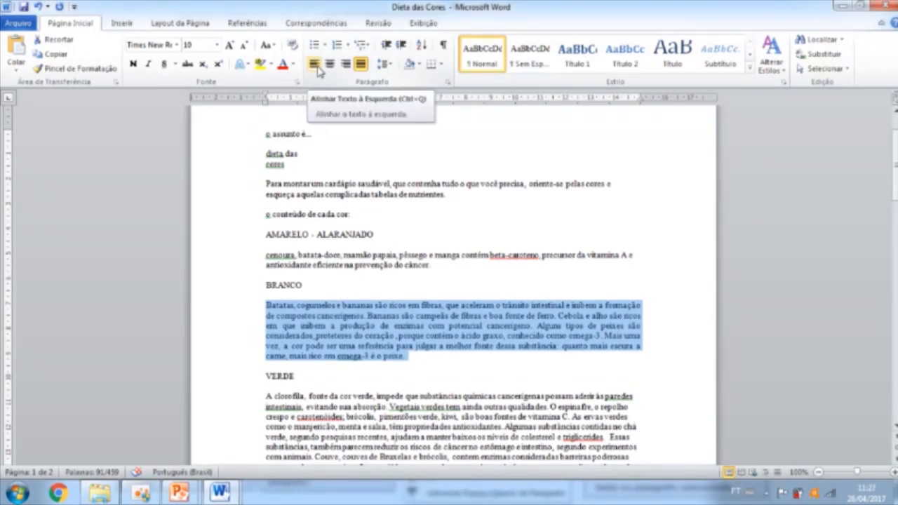
pyautogui.click(317, 68)
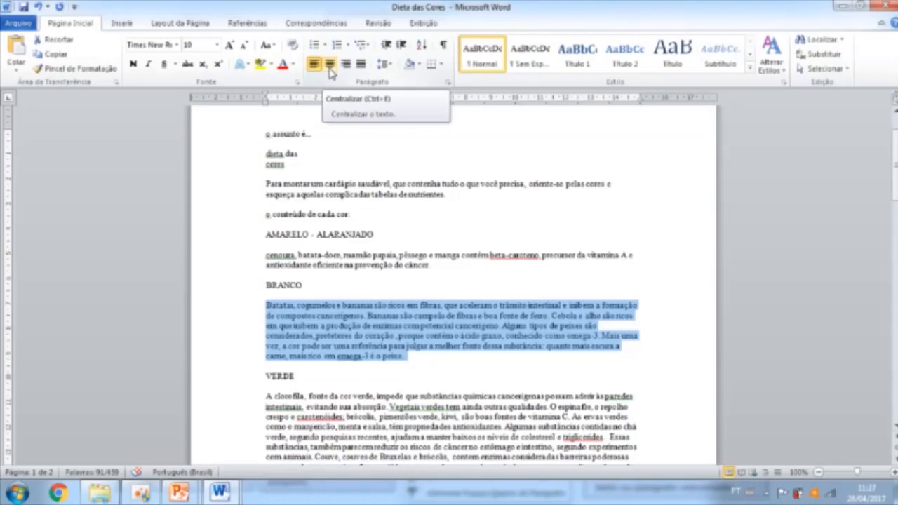
pyautogui.click(330, 64)
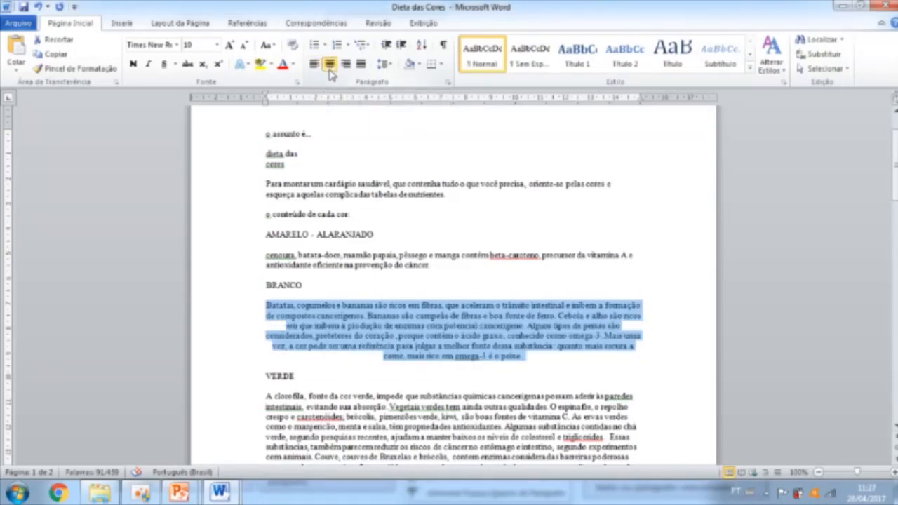
pyautogui.hotkey('ctrl', 'g')
pyautogui.hotkey('ctrl', 'j')
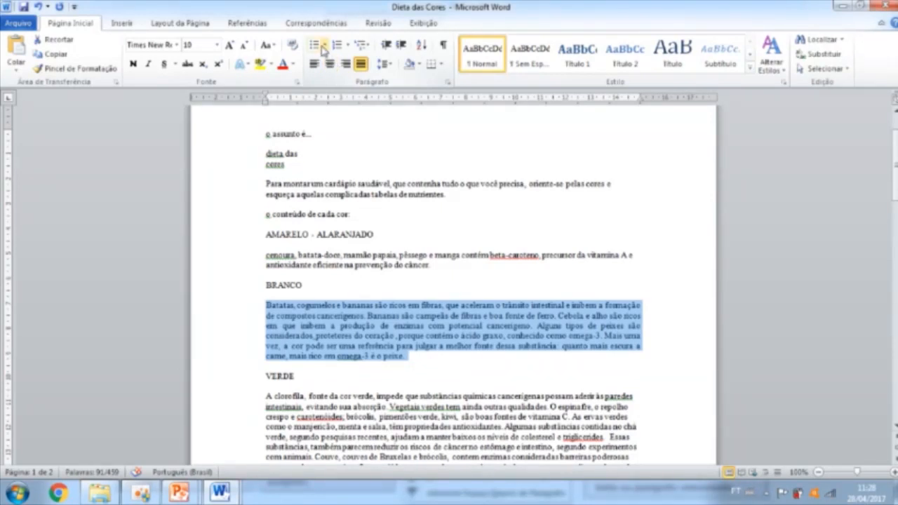
# Try bullets and numbering on the paragraph under BRANCO, and remove the numbering.
pyautogui.click(315, 46)
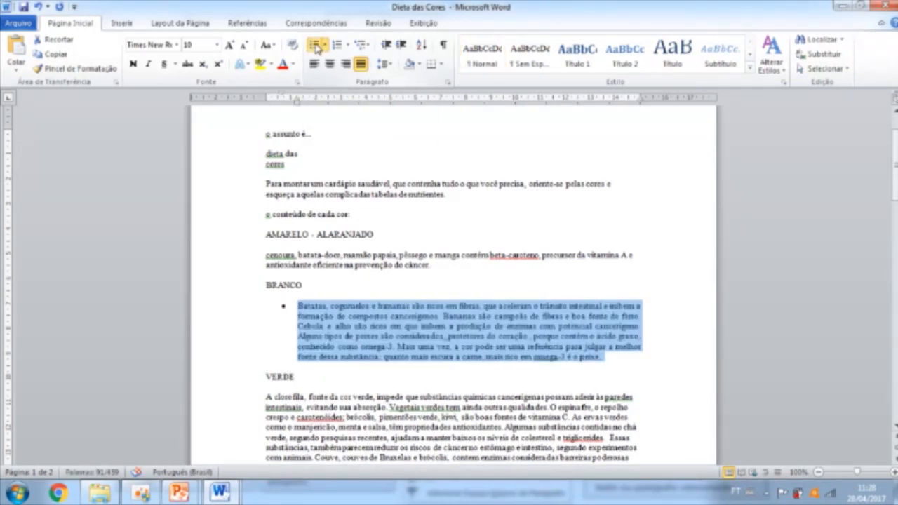
pyautogui.click(338, 45)
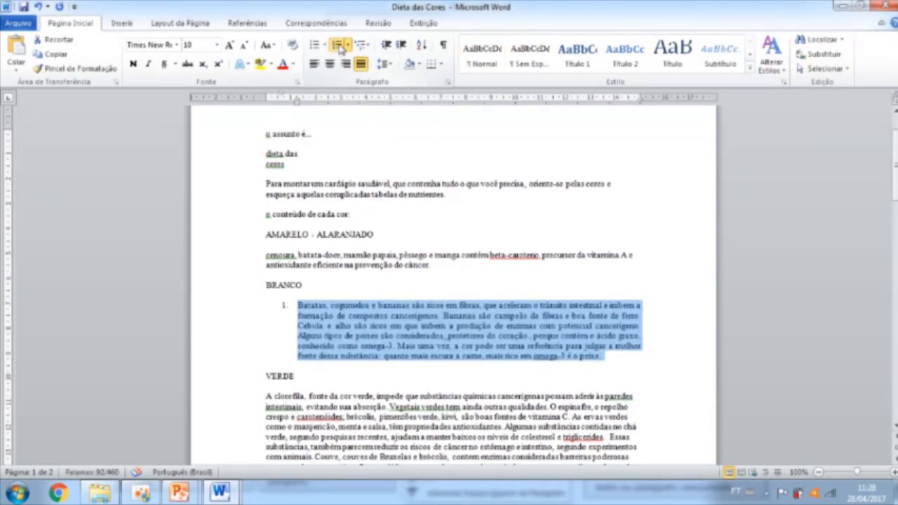
pyautogui.click(339, 45)
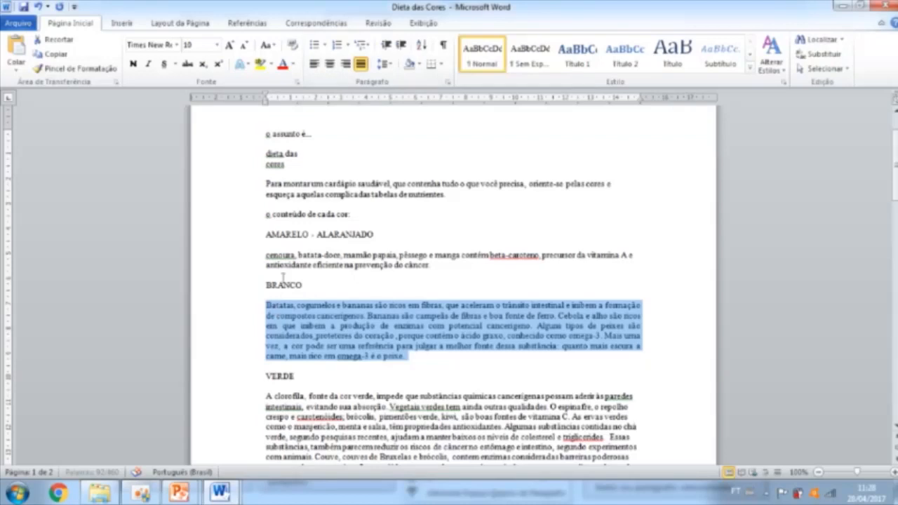
# Apply a numbered multilevel list to the text from the VERDE heading through the AZULADOS heading.
pyautogui.scroll(-4, 453, 281)
pyautogui.moveTo(251, 253); pyautogui.dragTo(258, 414)
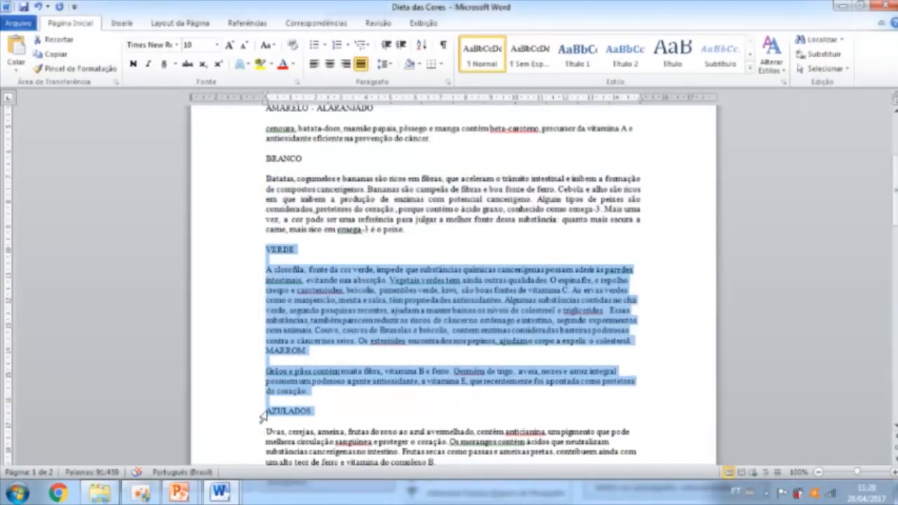
pyautogui.click(361, 45)
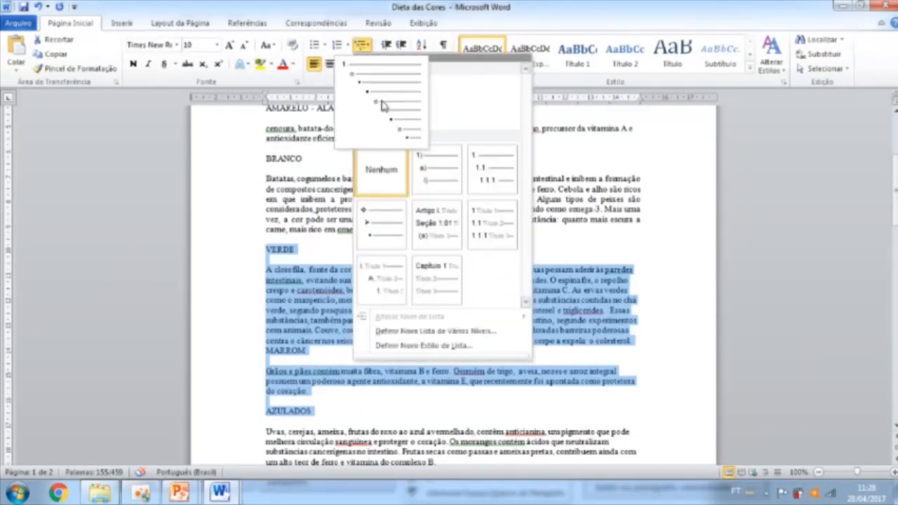
pyautogui.moveTo(442, 181)
pyautogui.click(378, 116)
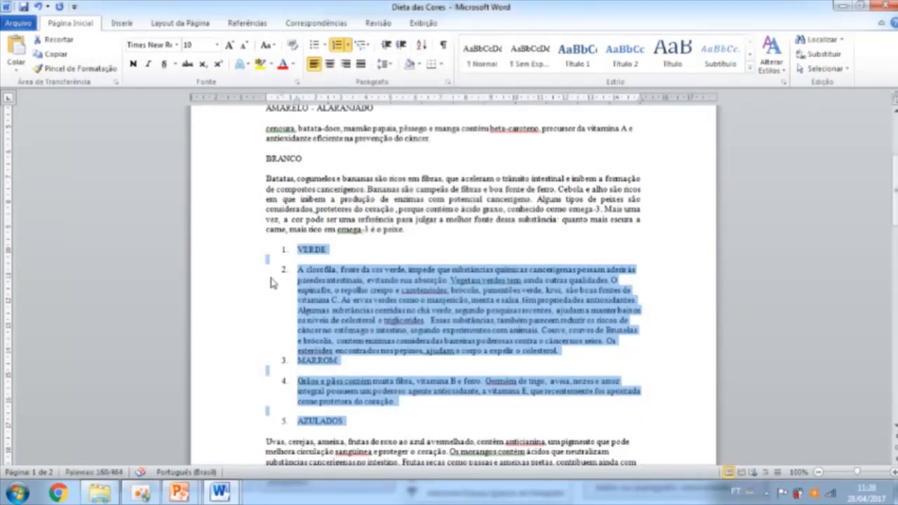
# Demote the paragraphs under VERDE and MARROM to the second level of the numbered list.
pyautogui.click(317, 296)
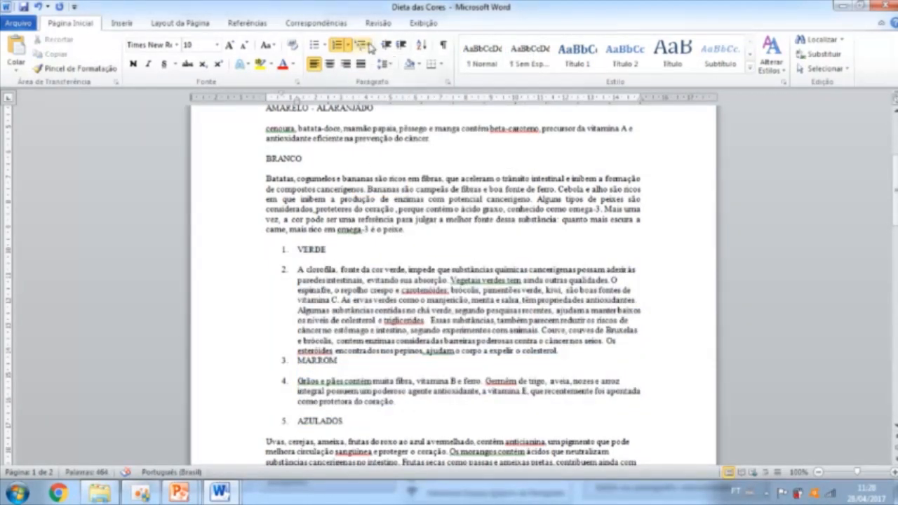
pyautogui.click(401, 45)
pyautogui.click(314, 402)
pyautogui.click(401, 45)
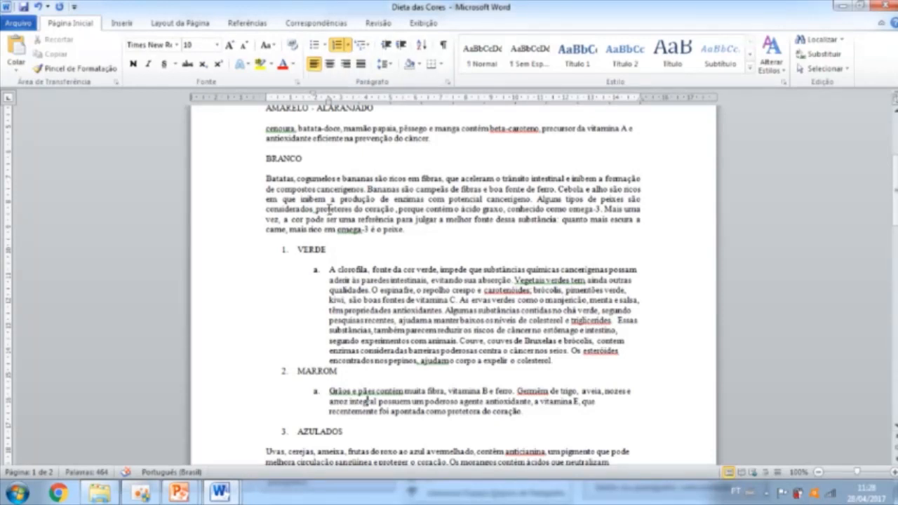
# Undo the two list demotions and the multilevel list on the VERDE to AZULADOS text, and clear the selection.
pyautogui.hotkey('ctrl', 'z')
pyautogui.hotkey('ctrl', 'z')
pyautogui.hotkey('ctrl', 'z')
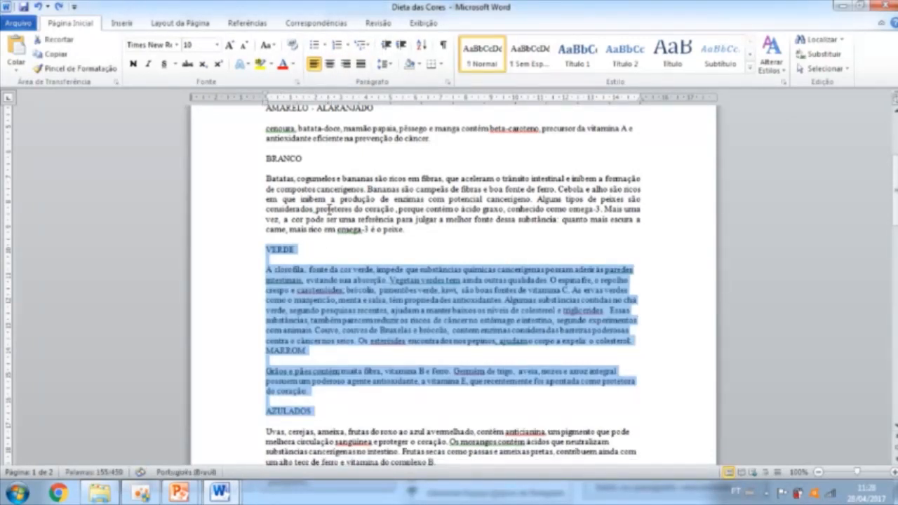
pyautogui.click(317, 357)
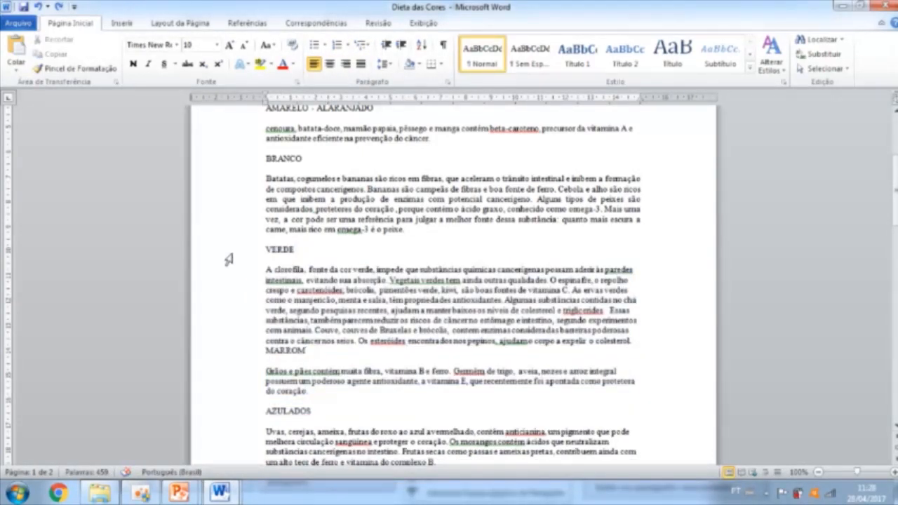
# Redo the multilevel list and its demotions, and clear all formatting from the VERDE heading through the AZULADOS heading.
pyautogui.hotkey('ctrl', 'y')
pyautogui.hotkey('ctrl', 'y')
pyautogui.hotkey('ctrl', 'y')
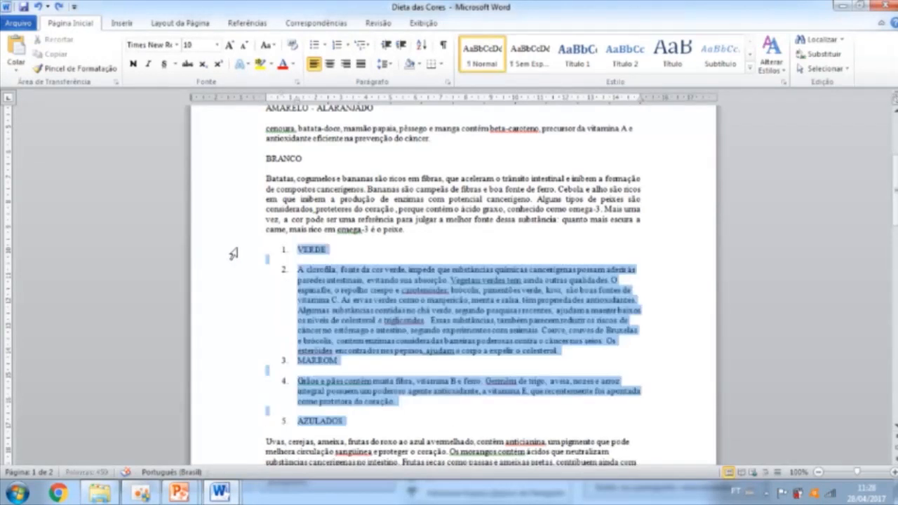
pyautogui.moveTo(245, 253); pyautogui.dragTo(243, 442)
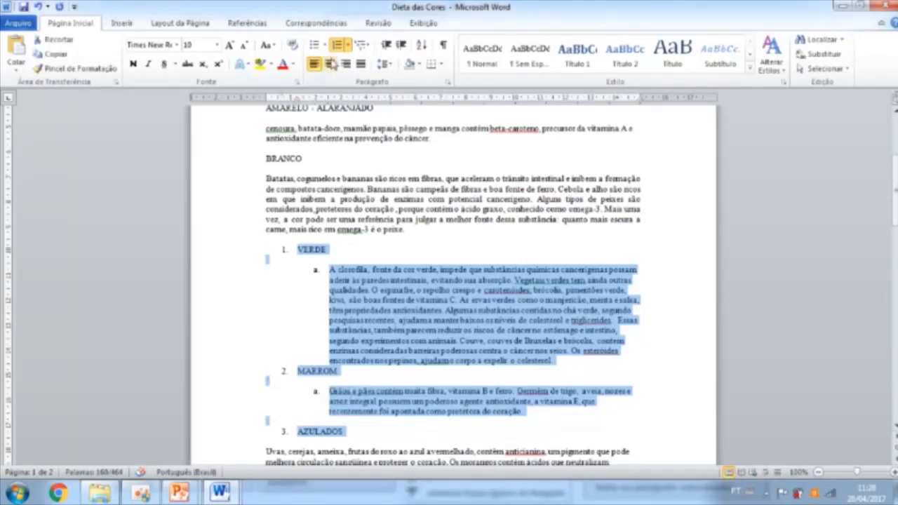
pyautogui.click(293, 45)
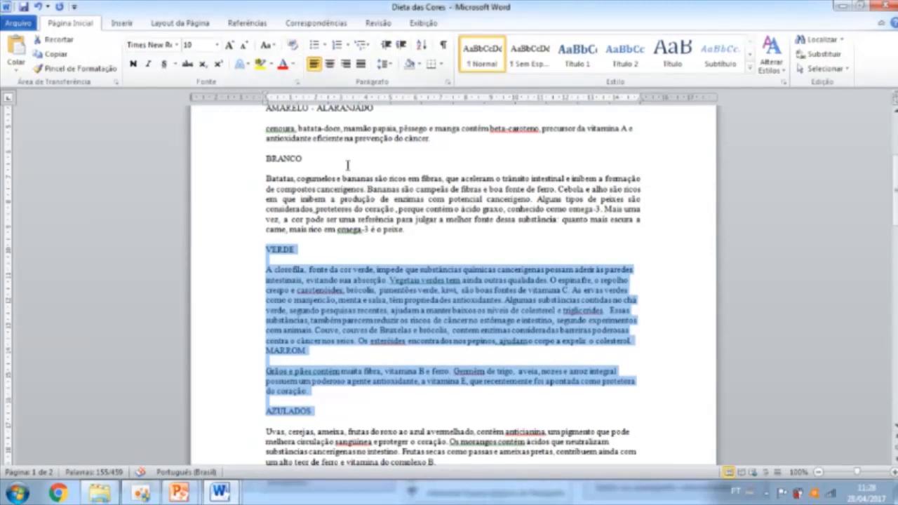
# Increase the indent of the paragraph under VERDE by two levels, and decrease it back to the margin.
pyautogui.tripleClick(299, 308)
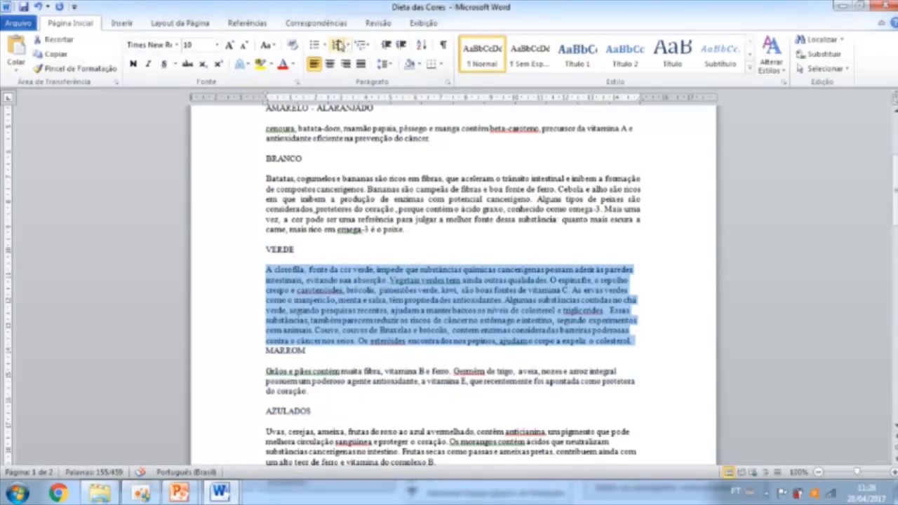
pyautogui.click(401, 46)
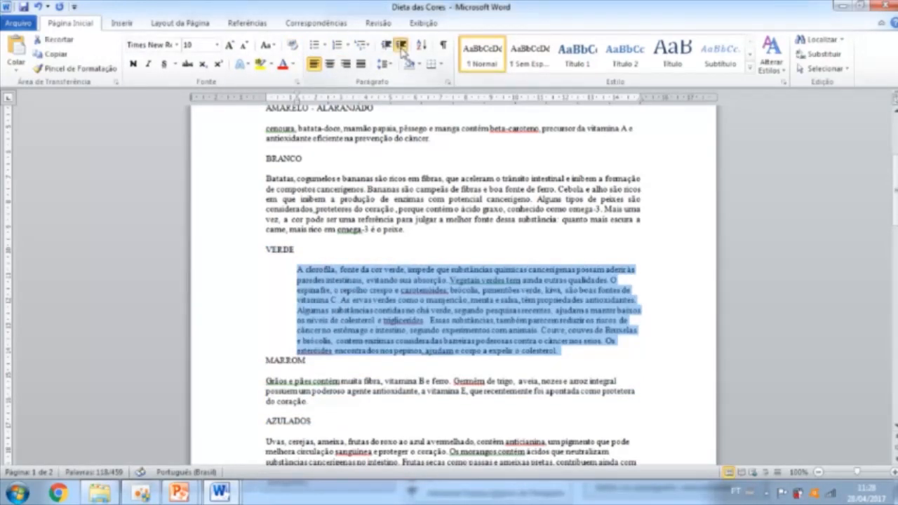
pyautogui.click(400, 47)
pyautogui.click(385, 45)
pyautogui.click(385, 45)
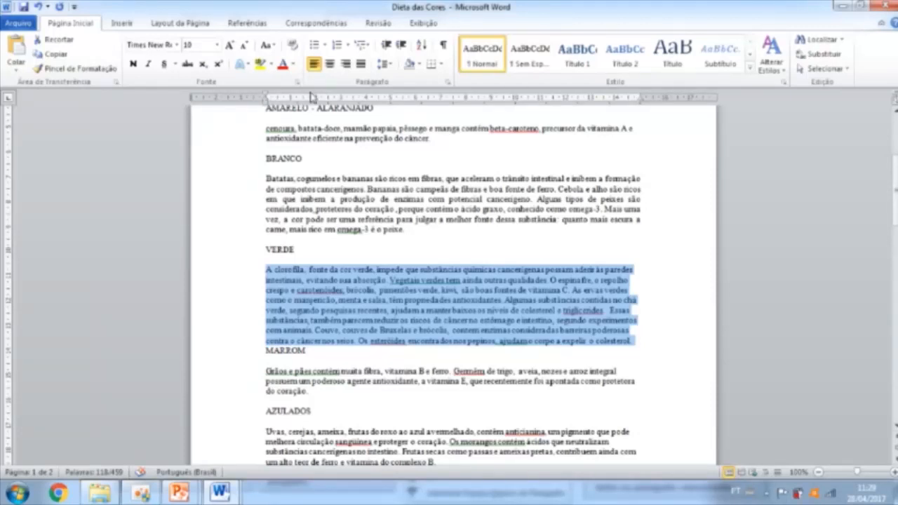
# Try a four-level indent on the paragraph under VERDE, and return it to the margin.
pyautogui.click(401, 45)
pyautogui.click(401, 45)
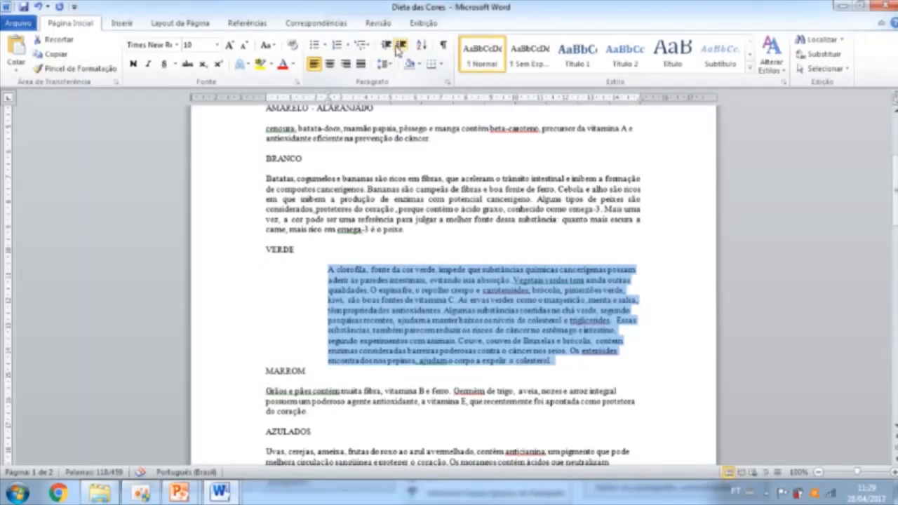
pyautogui.click(401, 45)
pyautogui.click(401, 45)
pyautogui.click(386, 45)
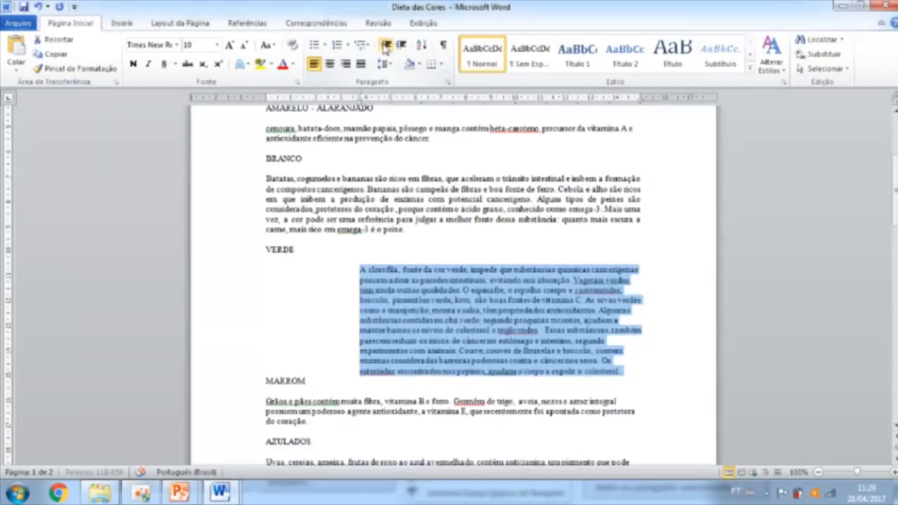
pyautogui.click(385, 45)
pyautogui.click(386, 44)
pyautogui.click(385, 45)
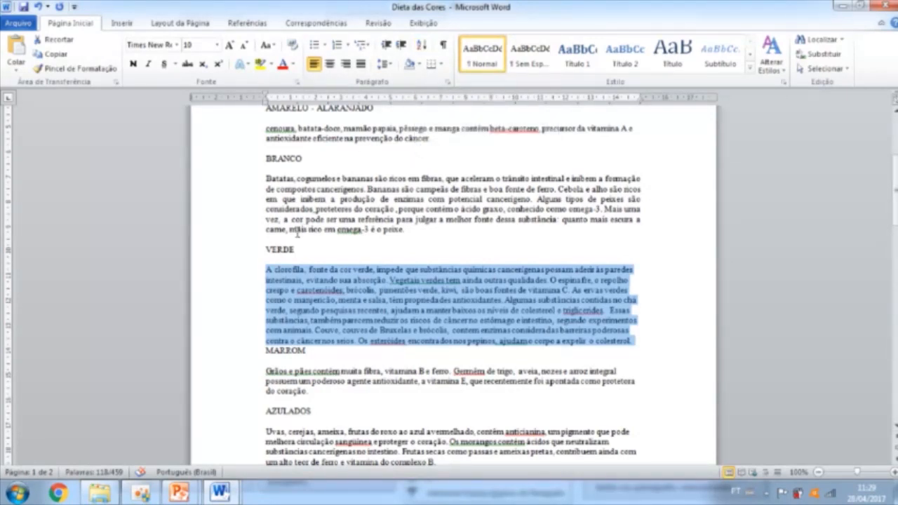
# Try sorting the opening lines from "o assunto é..." to "cores" by paragraph text in ascending order, and undo the sort.
pyautogui.scroll(-6, 294, 230)
pyautogui.scroll(10, 294, 230)
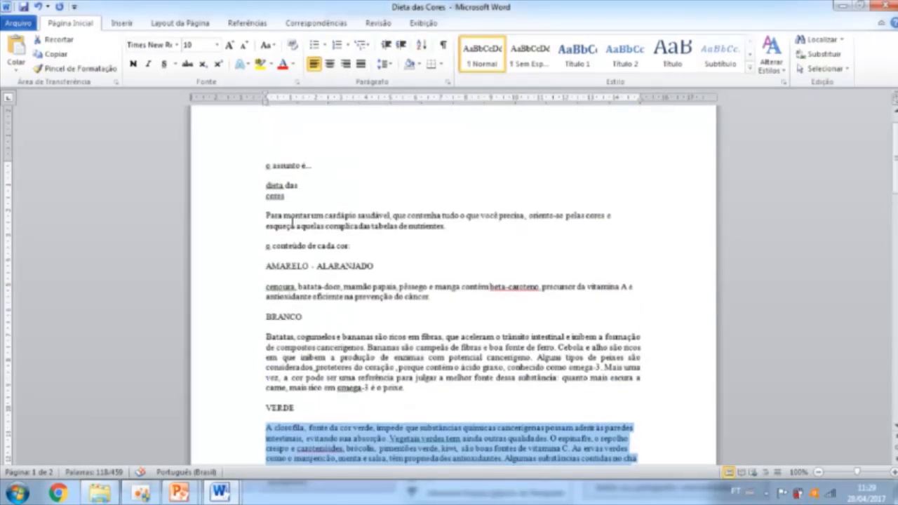
pyautogui.scroll(-1, 292, 219)
pyautogui.scroll(-2, 236, 214)
pyautogui.scroll(3, 236, 214)
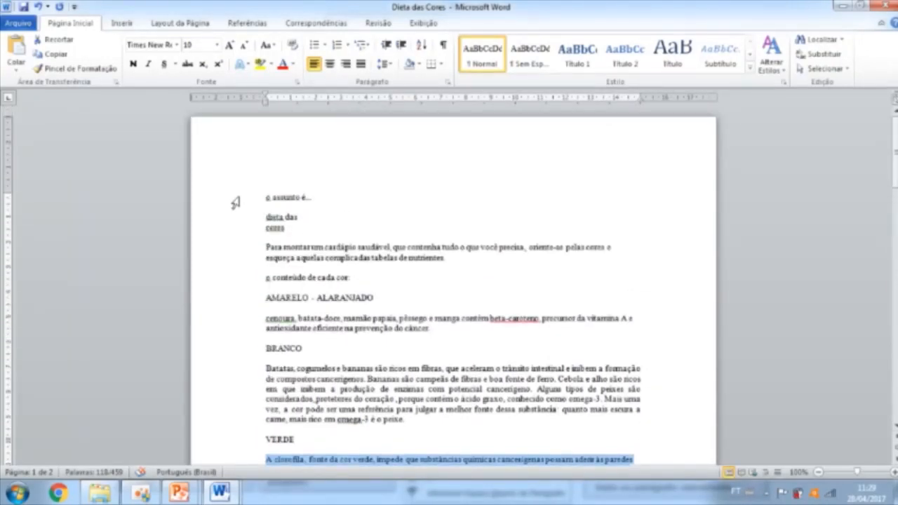
pyautogui.moveTo(236, 201); pyautogui.dragTo(237, 229)
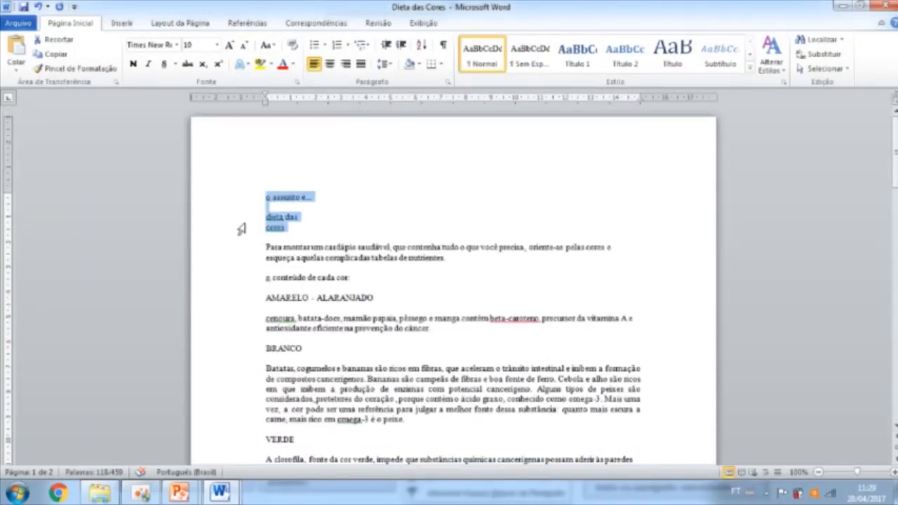
pyautogui.click(421, 45)
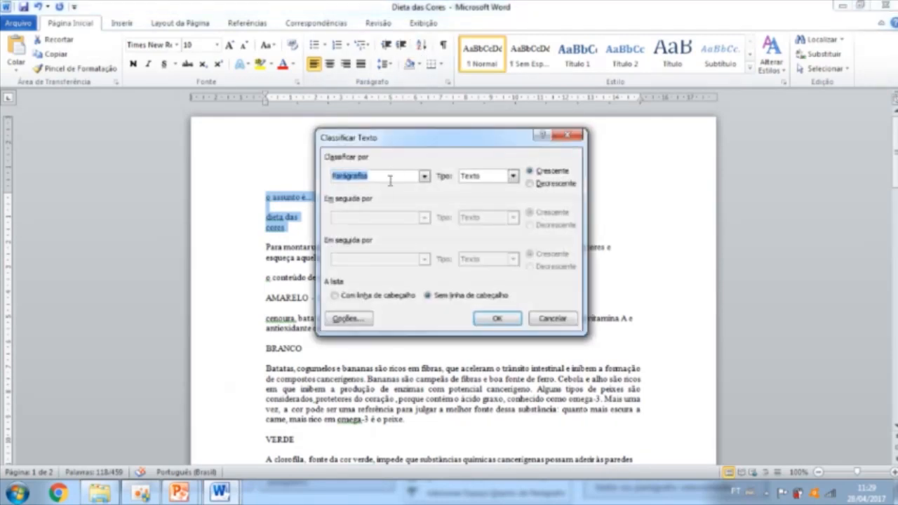
pyautogui.click(570, 134)
pyautogui.click(423, 46)
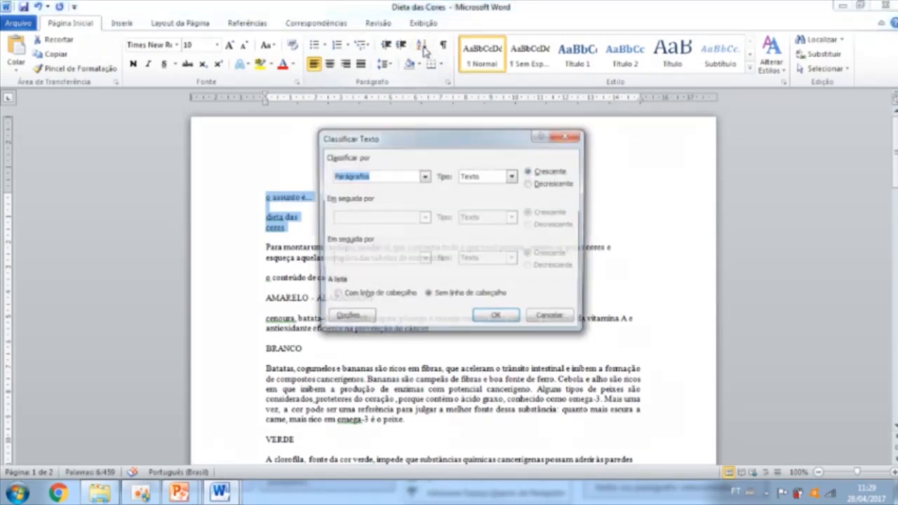
pyautogui.click(494, 318)
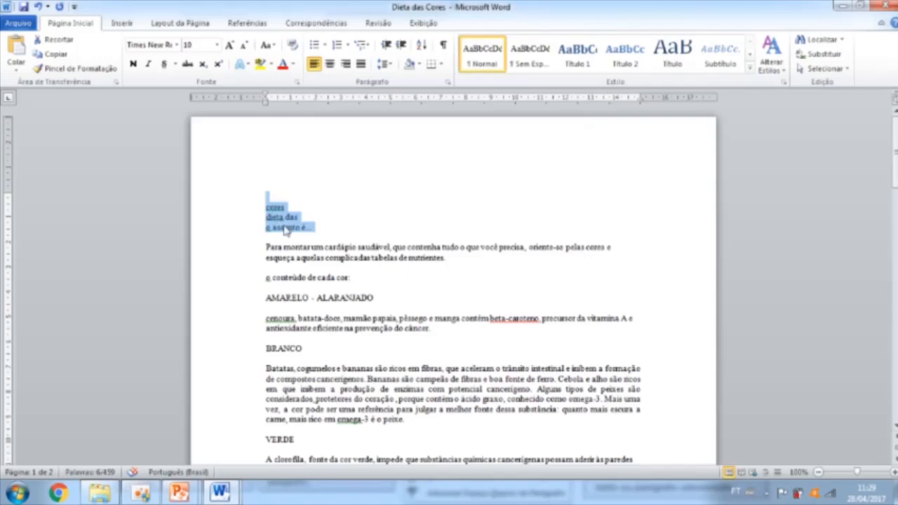
pyautogui.hotkey('ctrl', 'z')
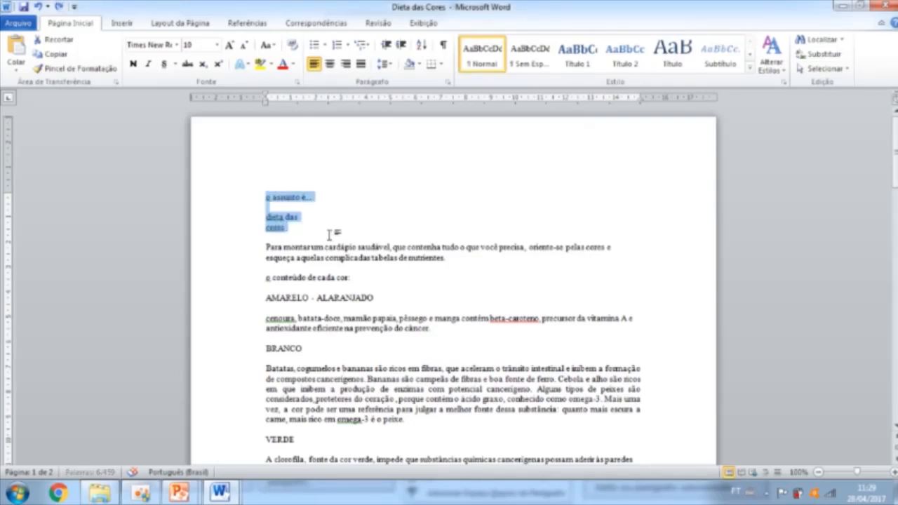
# Show the paragraph marks and hidden formatting symbols, and insert an extra empty paragraph above "dieta das".
pyautogui.click(359, 191)
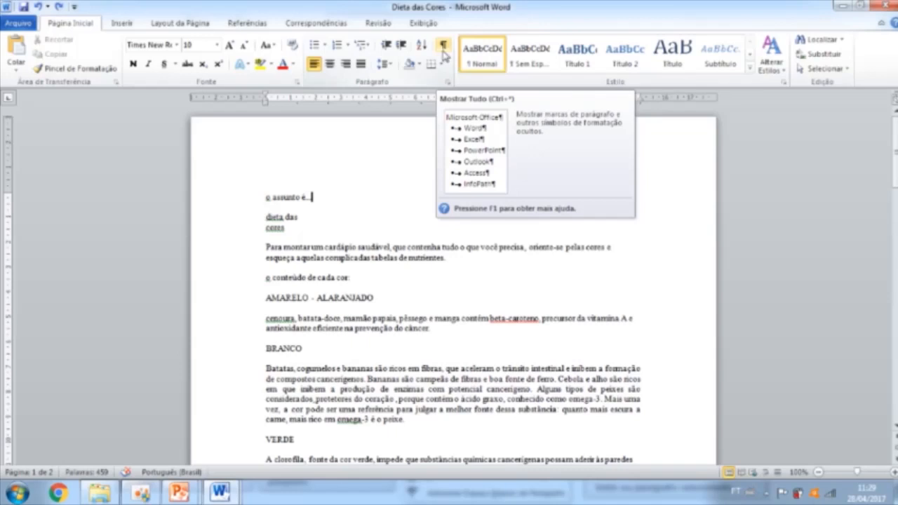
pyautogui.click(443, 48)
pyautogui.scroll(-5, 414, 201)
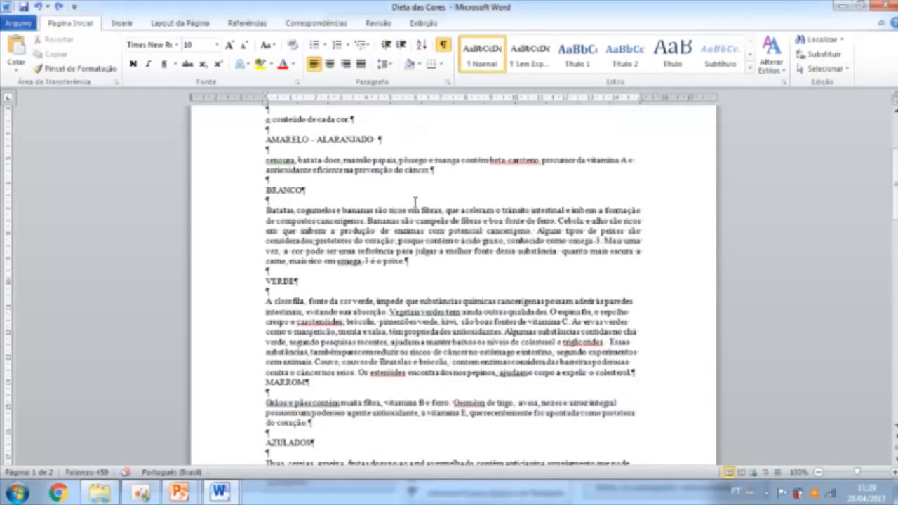
pyautogui.scroll(5, 379, 190)
pyautogui.scroll(-2, 348, 181)
pyautogui.click(317, 137)
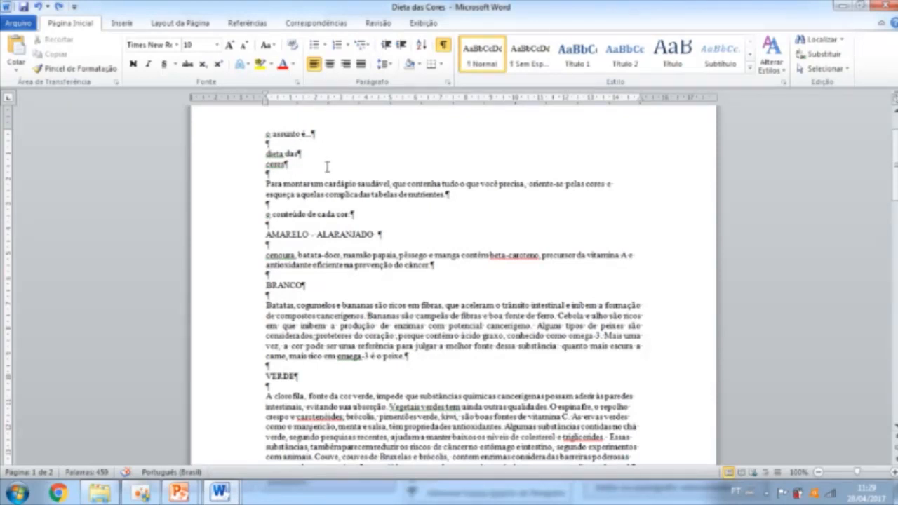
pyautogui.press('Return')
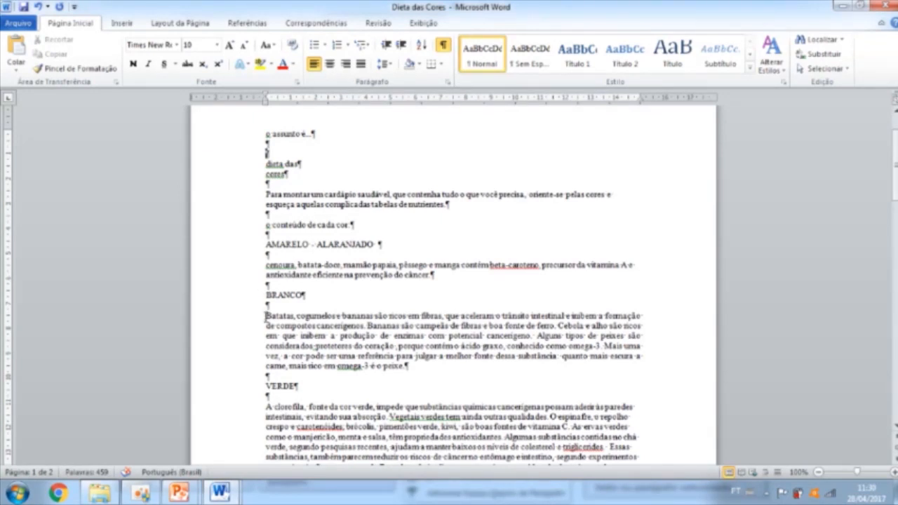
# Try tabbing the start of the paragraph under BRANCO twice, and remove the resulting indents.
pyautogui.click(337, 325)
pyautogui.press('Tab')
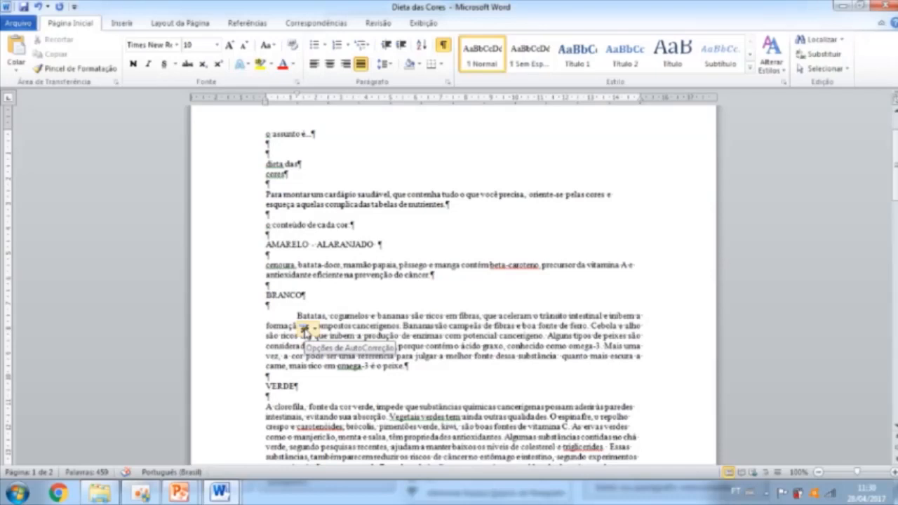
pyautogui.press('Tab')
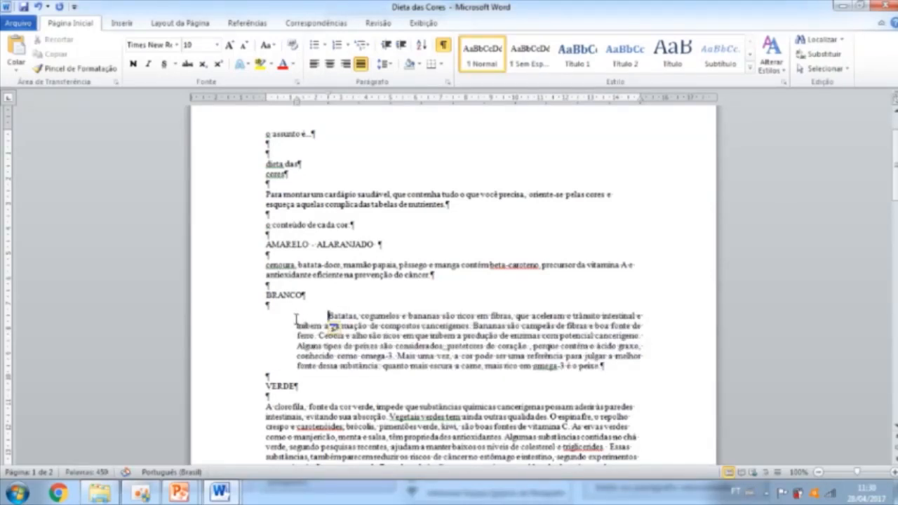
pyautogui.press('BackSpace')
pyautogui.press('BackSpace')
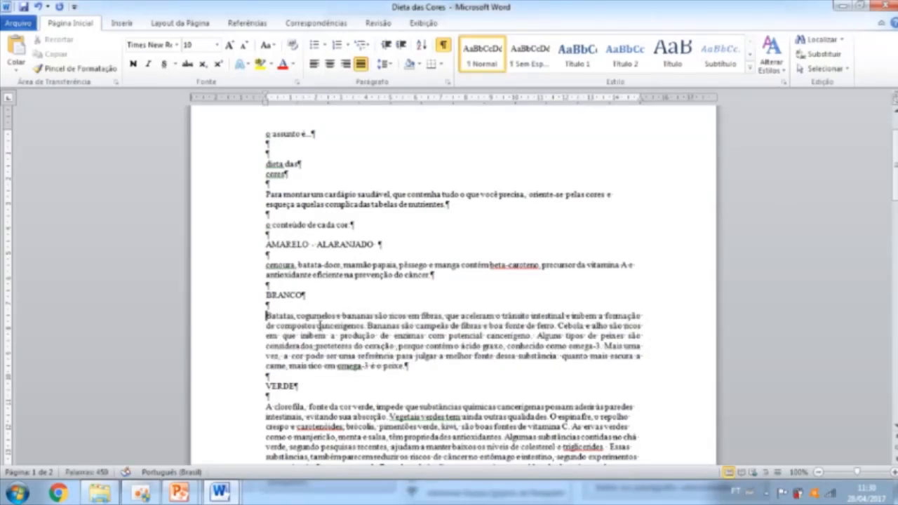
# Insert two tabs after the letter B in the BRANCO heading.
pyautogui.click(270, 294)
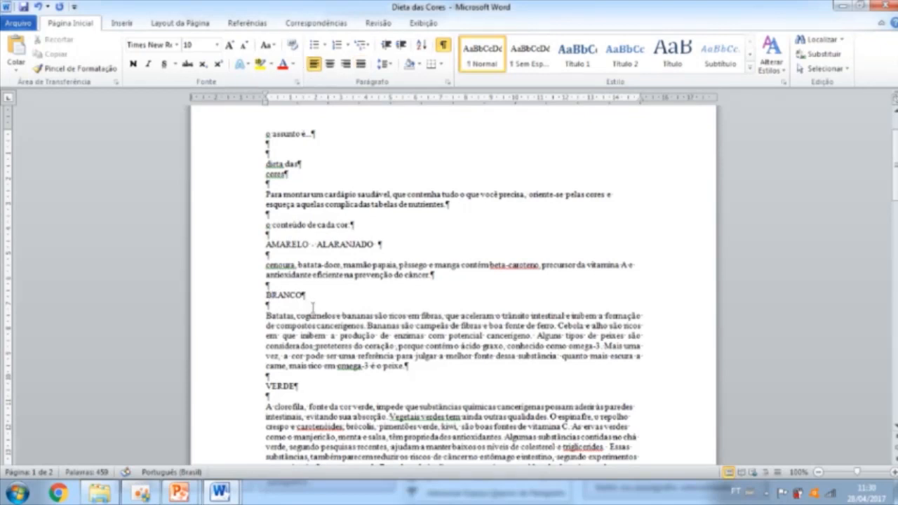
pyautogui.press('Tab')
pyautogui.press('Tab')
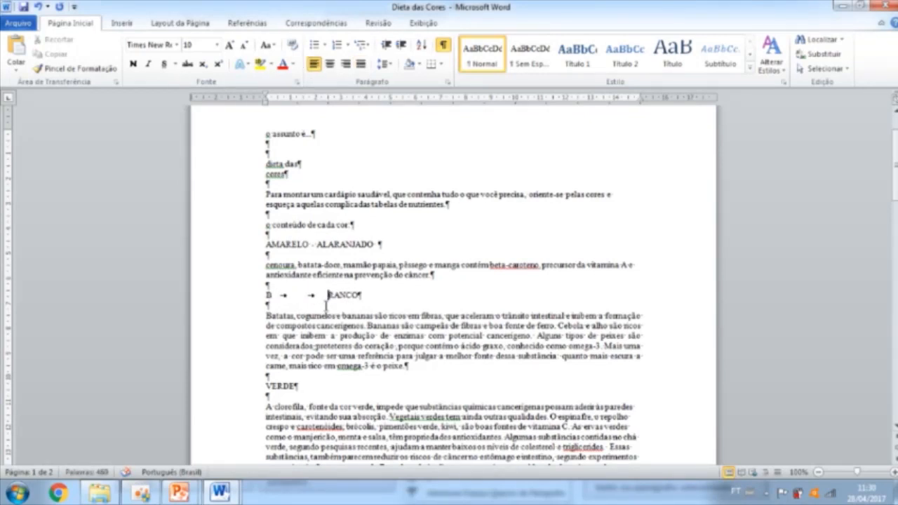
# Hide and show the formatting marks again, and delete the two tabs from the BRANCO heading.
pyautogui.click(443, 46)
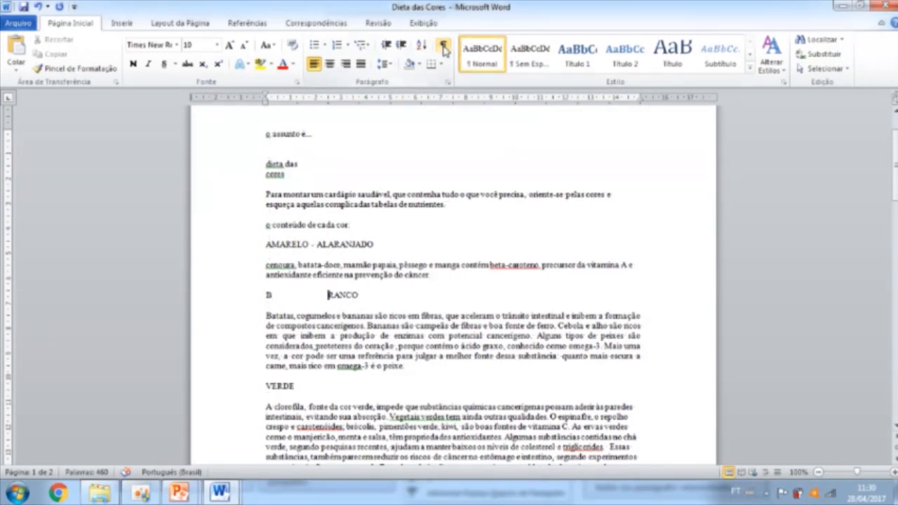
pyautogui.click(444, 46)
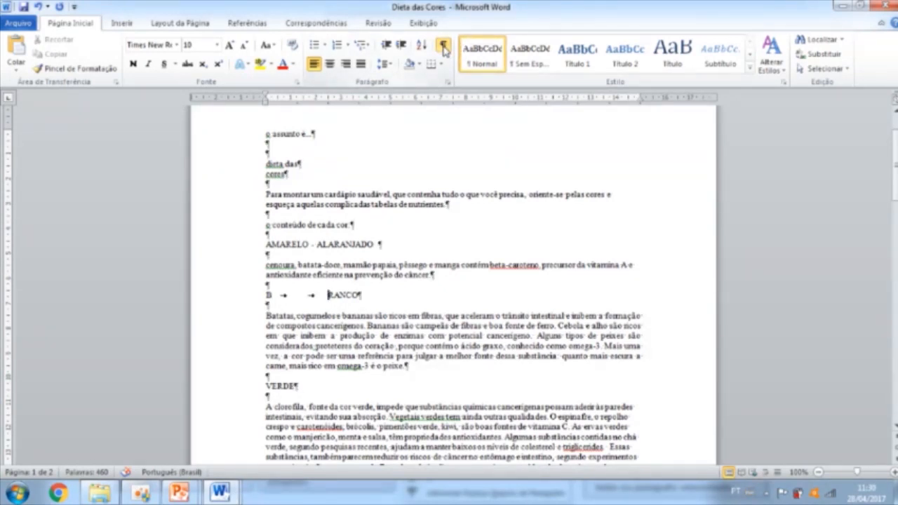
pyautogui.press('BackSpace')
pyautogui.press('BackSpace')
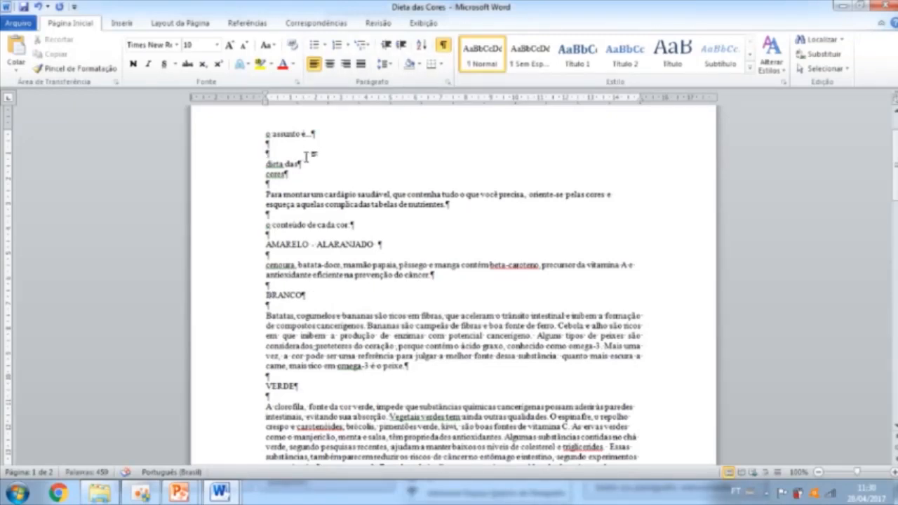
# Replace the extra empty paragraph above "dieta das" with a page break and check the break mark on the first page.
pyautogui.press('BackSpace')
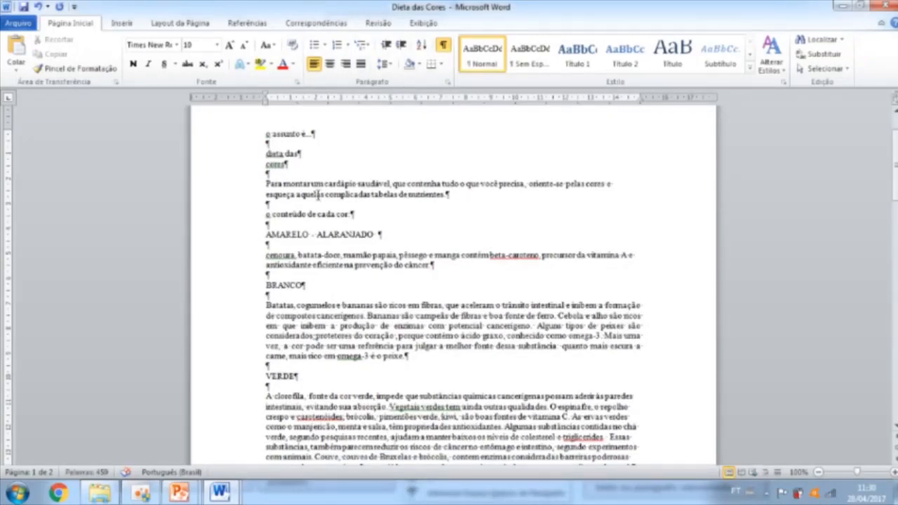
pyautogui.hotkey('ctrl', 'Return')
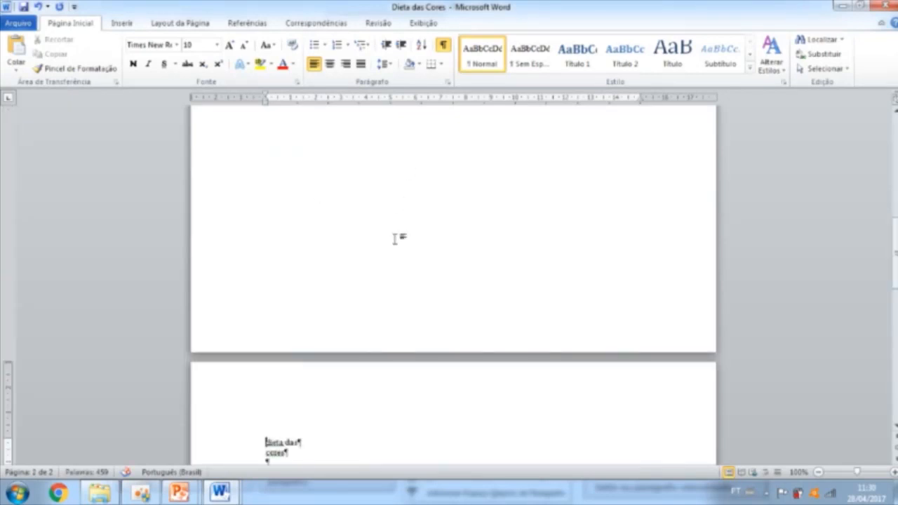
pyautogui.scroll(7, 395, 239)
pyautogui.scroll(5, 395, 239)
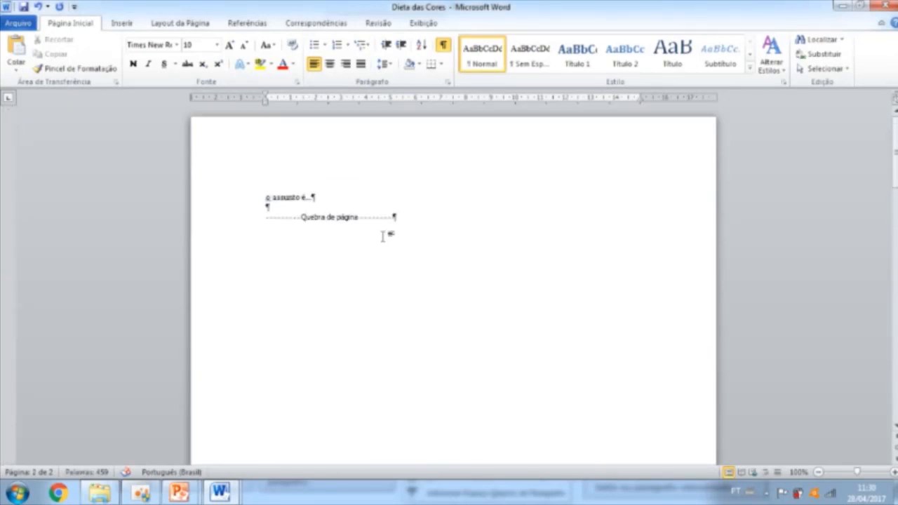
# Delete the page break above "dieta das".
pyautogui.click(304, 219)
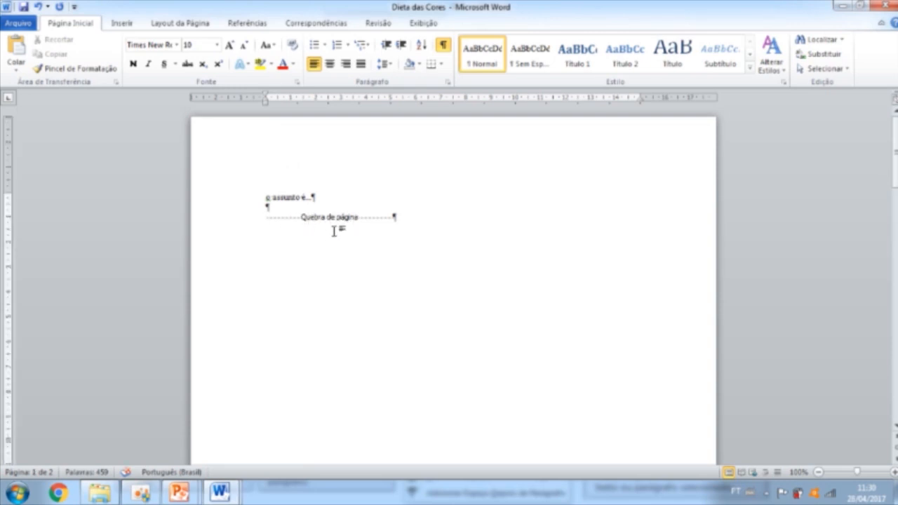
pyautogui.press('Delete')
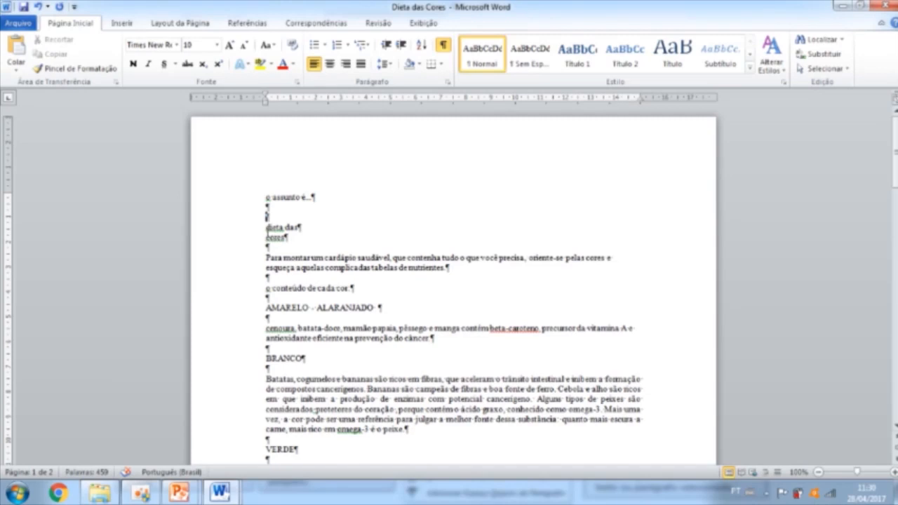
# Indent the start of the "Para montar um cardápio" paragraph with spaces and the "cenoura" paragraph with a tab.
pyautogui.scroll(-3, 397, 256)
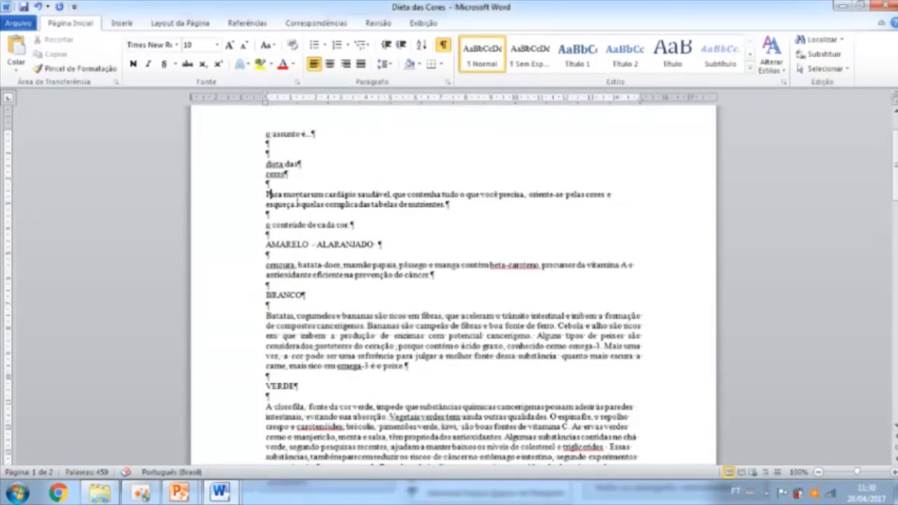
pyautogui.press('Tab')
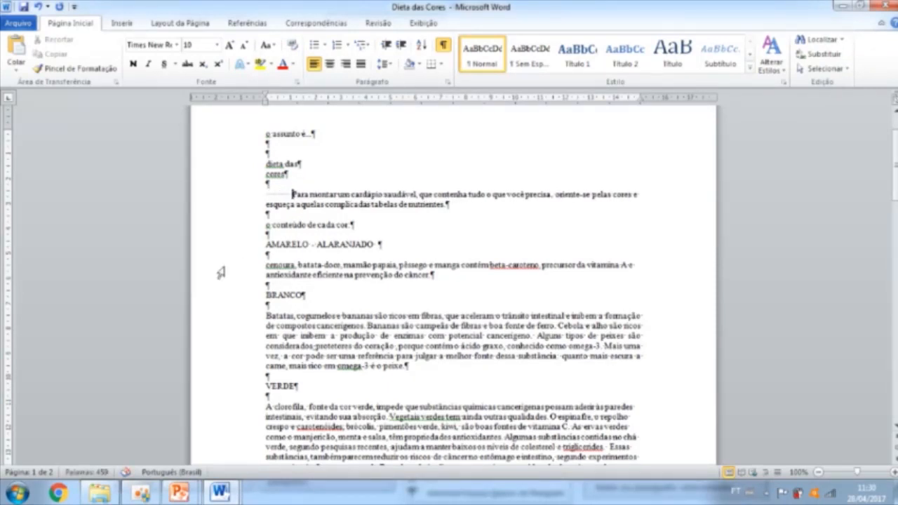
pyautogui.click(266, 265)
pyautogui.press('Tab')
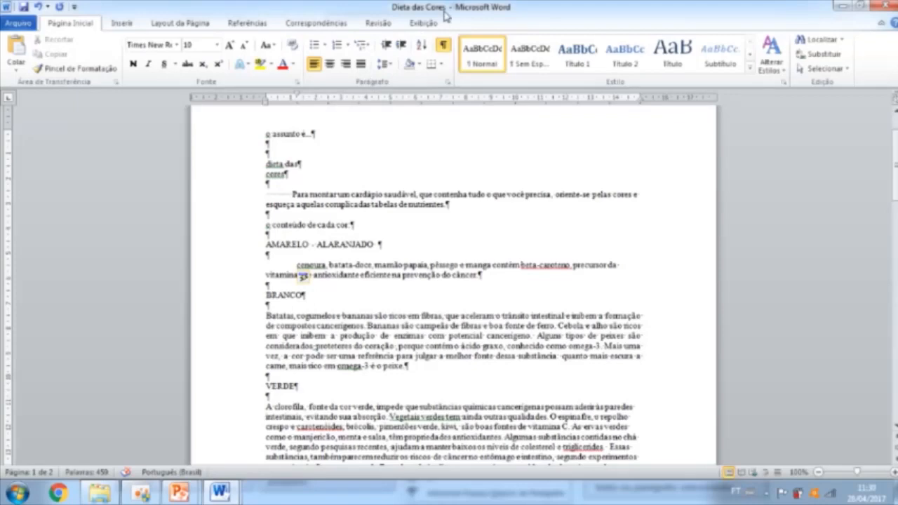
# Delete the leading spaces before "Para montar um cardápio" and remove the first-line indent from the "cenoura" paragraph.
pyautogui.scroll(6, 477, 175)
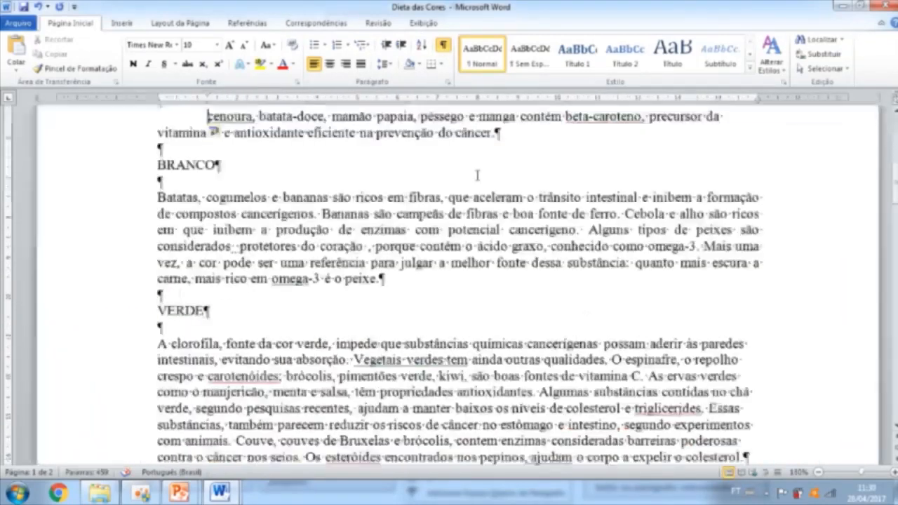
pyautogui.scroll(3, 477, 176)
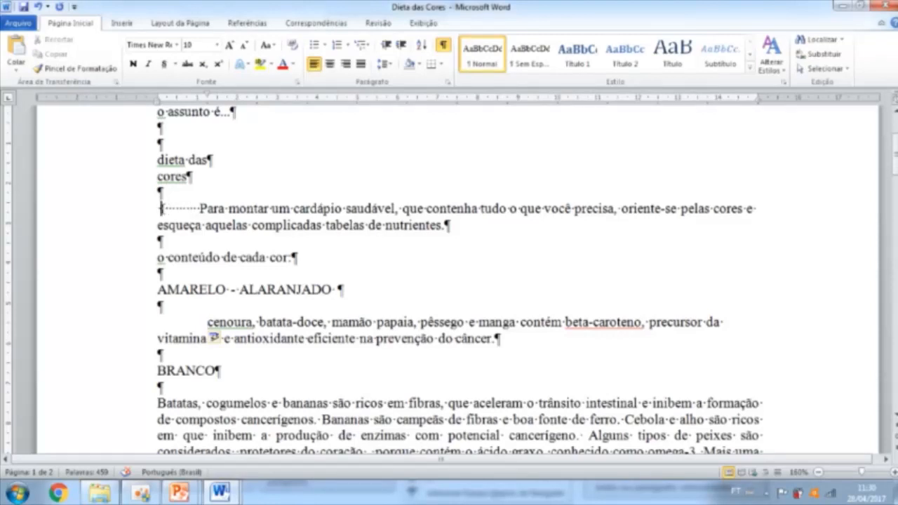
pyautogui.press('Delete')
pyautogui.press('Delete')
pyautogui.press('Delete')
pyautogui.press('Delete')
pyautogui.press('Delete')
pyautogui.press('Delete')
pyautogui.press('Delete')
pyautogui.press('Delete')
pyautogui.press('Delete')
pyautogui.press('Delete')
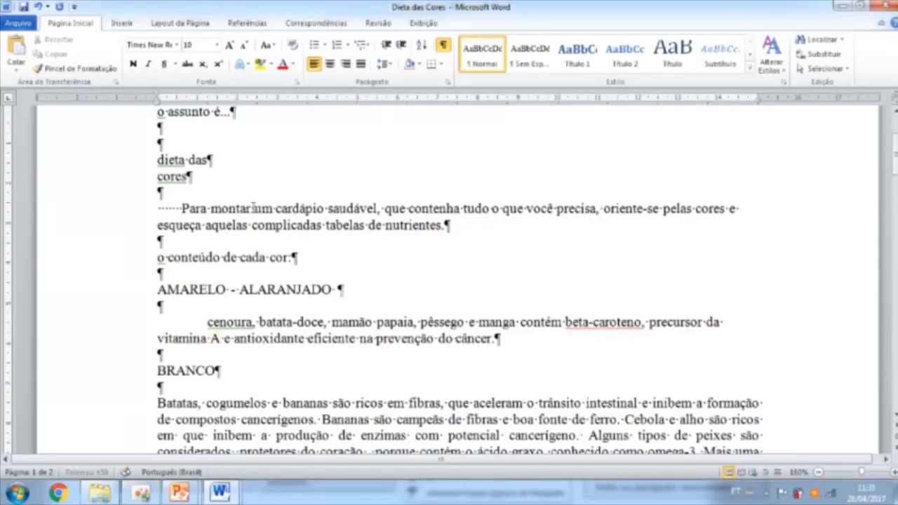
pyautogui.press('Delete')
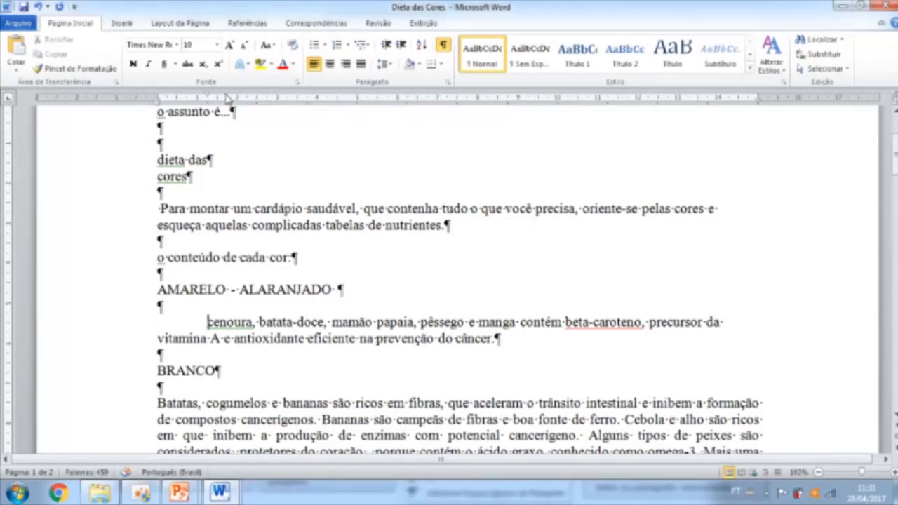
pyautogui.press('BackSpace')
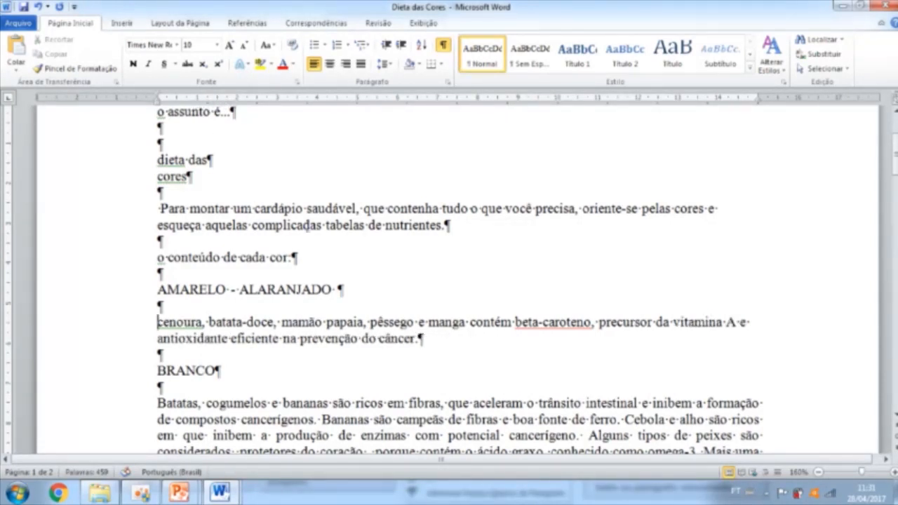
# Delete the extra empty paragraph above "dieta das".
pyautogui.scroll(3, 355, 190)
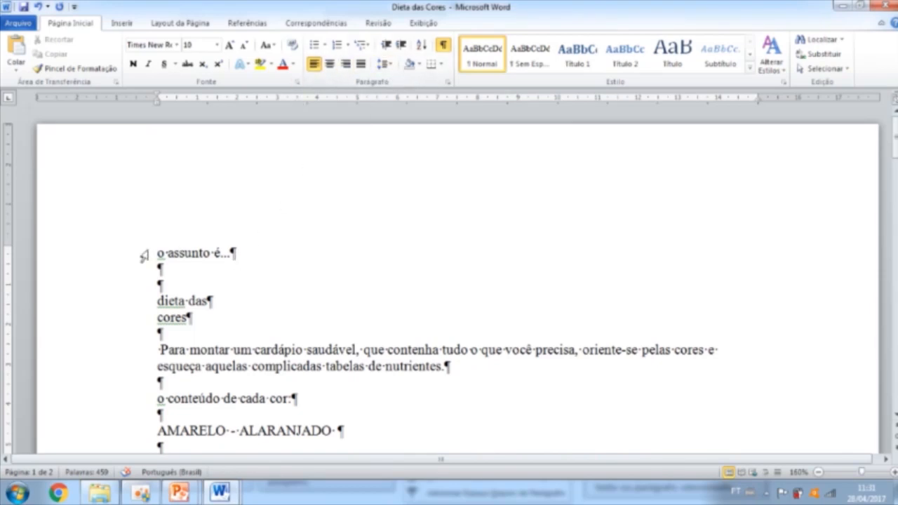
pyautogui.click(136, 284)
pyautogui.press('Delete')
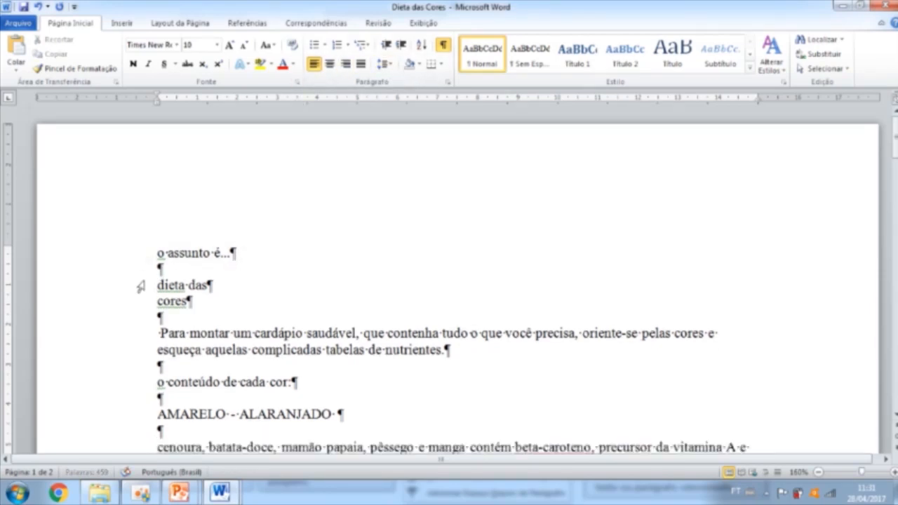
# Hide the formatting marks and centre the "o assunto é..." line.
pyautogui.click(134, 254)
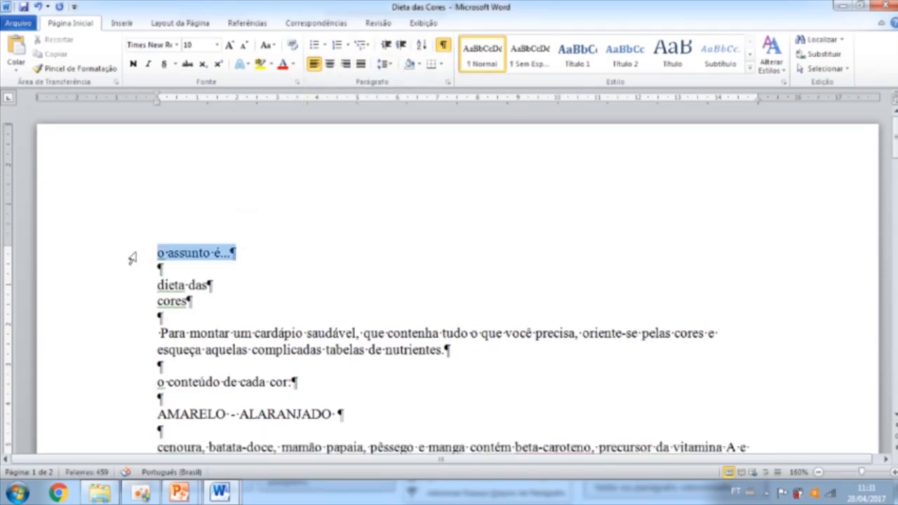
pyautogui.click(442, 46)
pyautogui.click(329, 63)
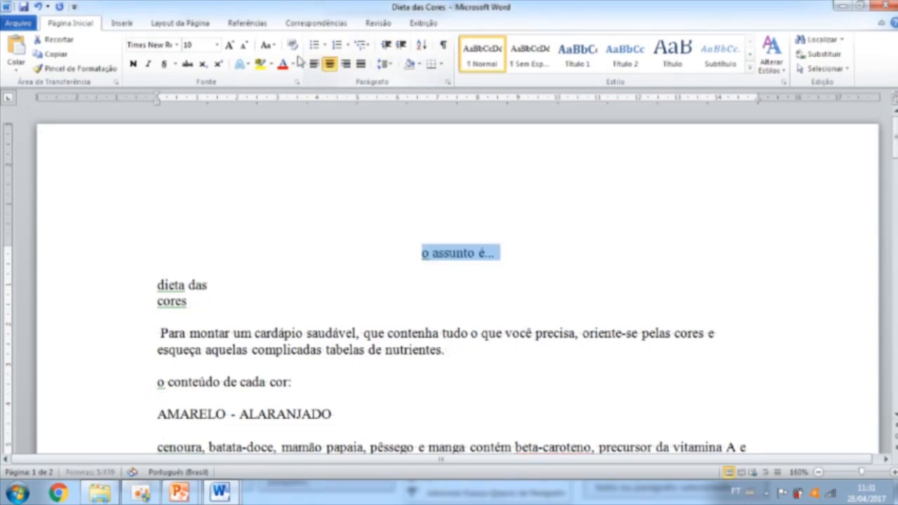
# Set the "o assunto é..." line to font size 72 and make it bold.
pyautogui.click(217, 45)
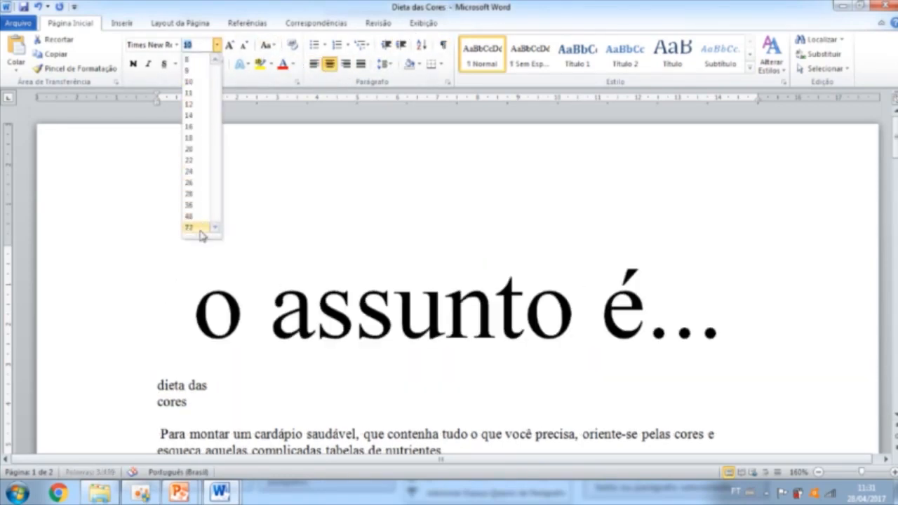
pyautogui.click(201, 231)
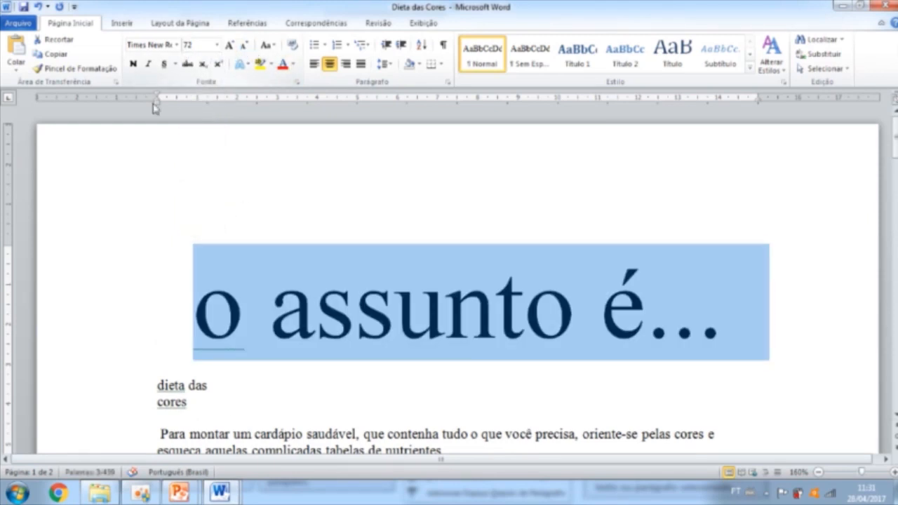
pyautogui.click(132, 69)
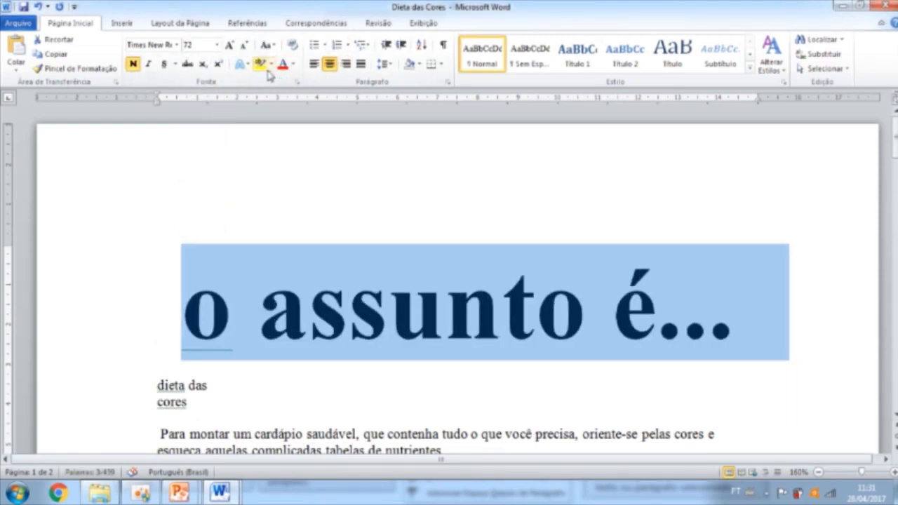
# Give the "o assunto é..." line a light blue shading and an outside border (Bordas Externas).
pyautogui.click(419, 64)
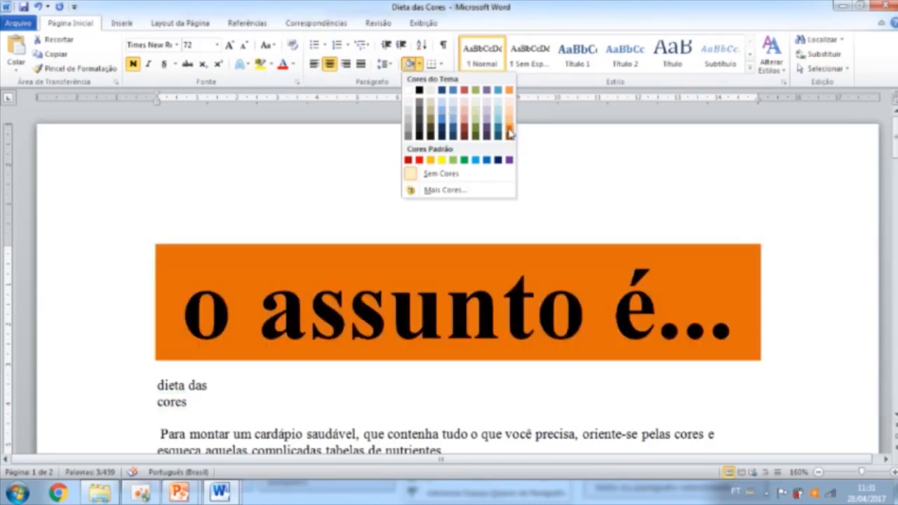
pyautogui.click(443, 119)
pyautogui.click(440, 64)
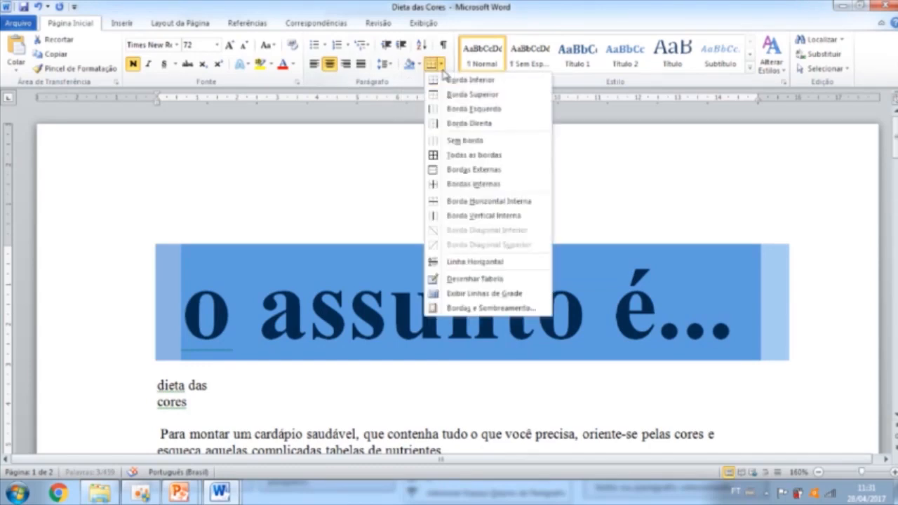
pyautogui.click(453, 179)
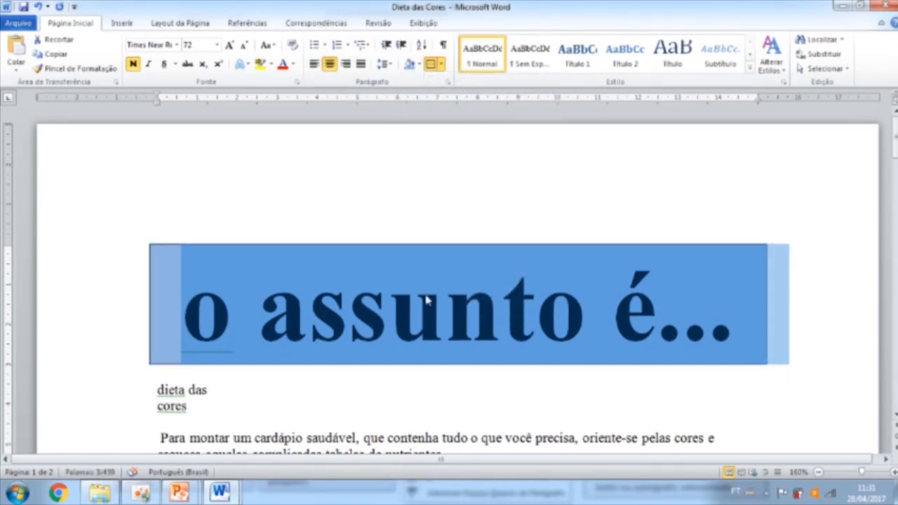
pyautogui.click(423, 299)
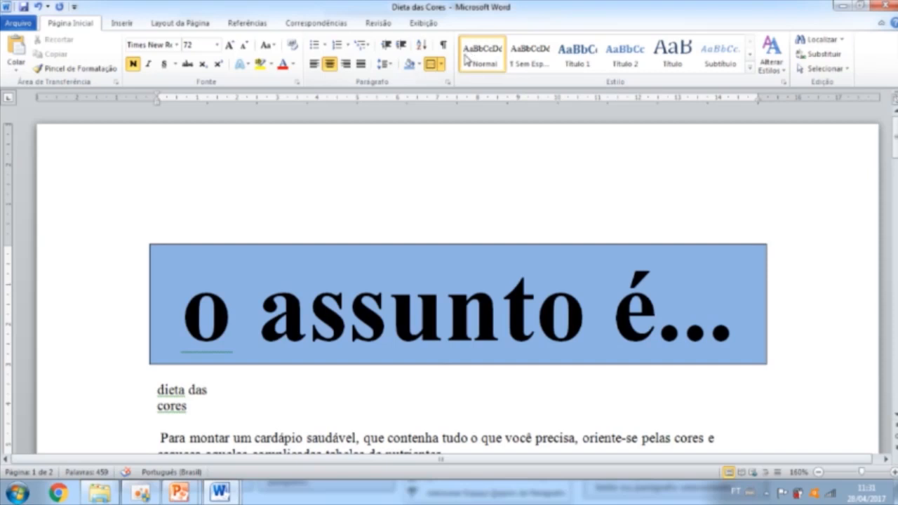
# Review the indent and spacing settings in the Parágrafo dialog for the "o assunto é..." line, and close it without changes.
pyautogui.click(98, 294)
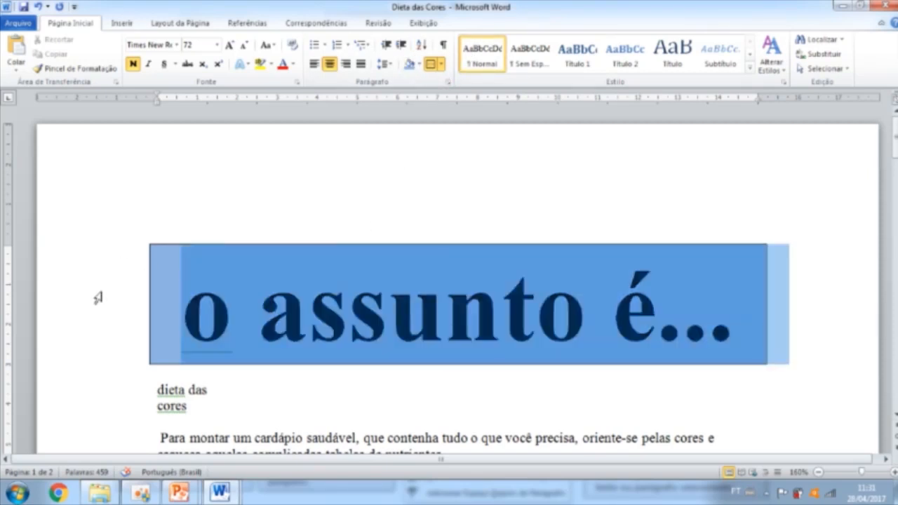
pyautogui.click(448, 83)
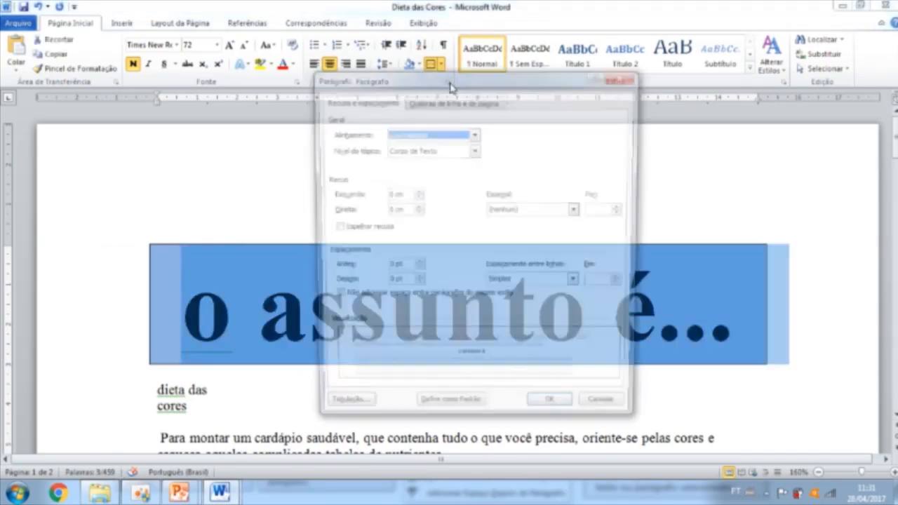
pyautogui.moveTo(397, 76); pyautogui.dragTo(415, 103)
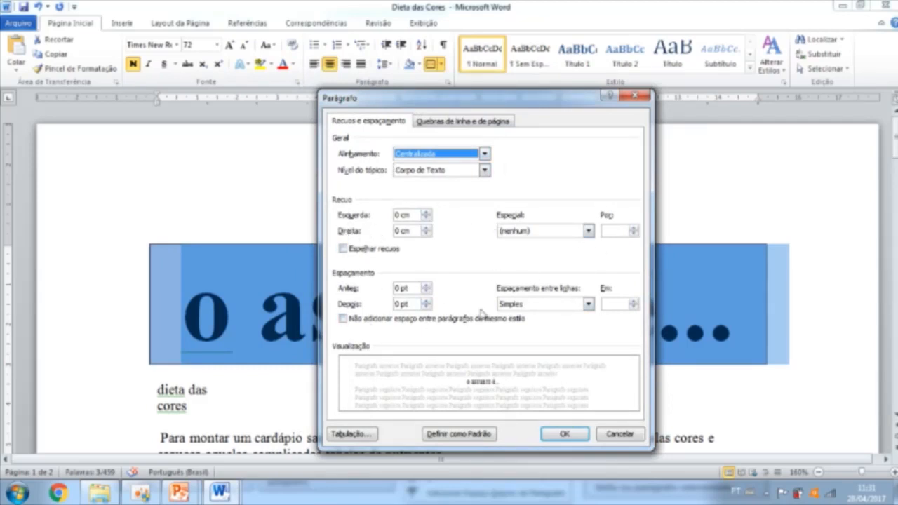
pyautogui.click(636, 96)
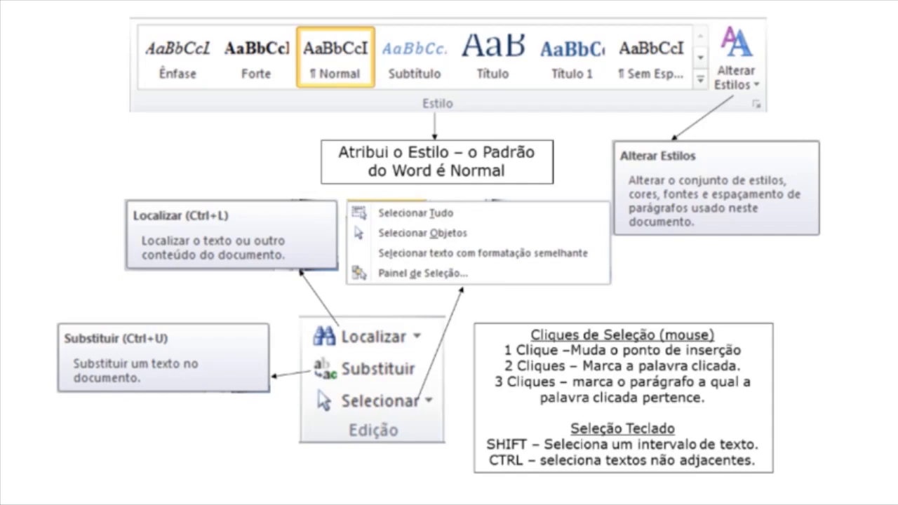
# Return from the slide to the Word document and, with "dieta das" selected, examine the full gallery of quick styles.
pyautogui.hotkey('alt', 'Tab')
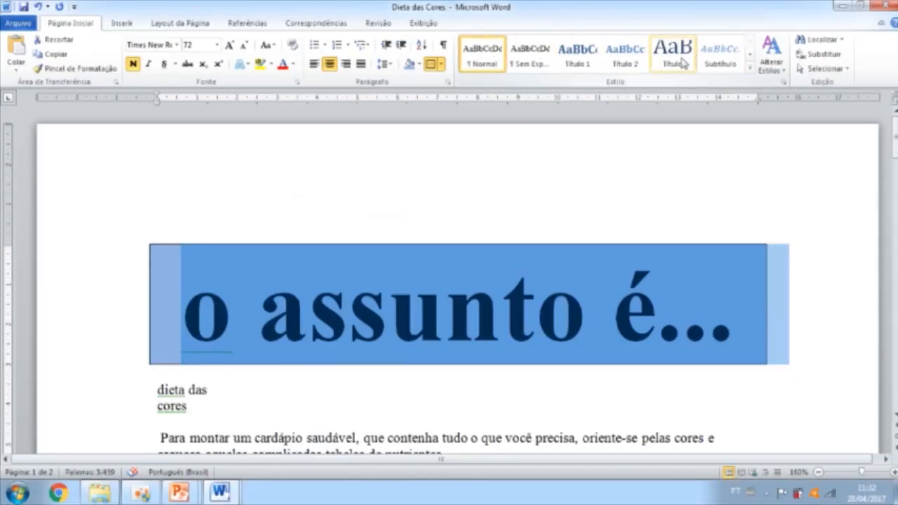
pyautogui.scroll(-1, 354, 242)
pyautogui.scroll(-2, 354, 240)
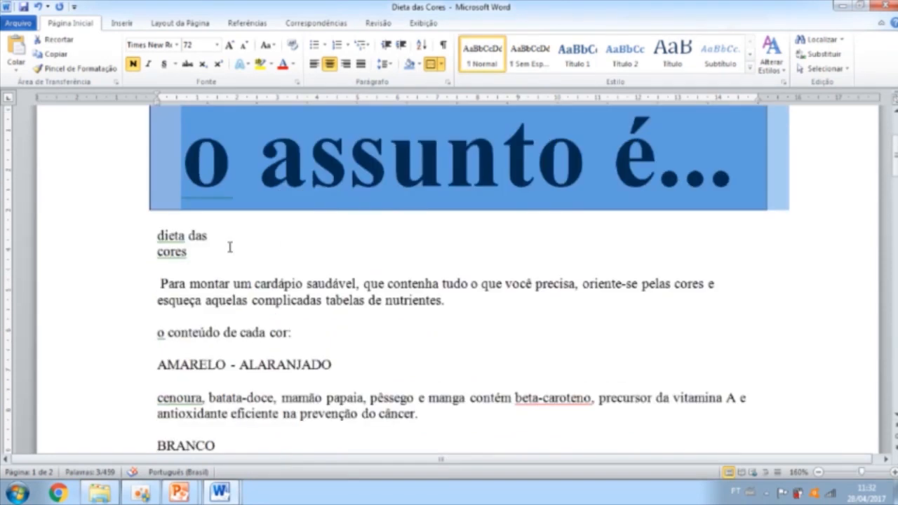
pyautogui.click(122, 242)
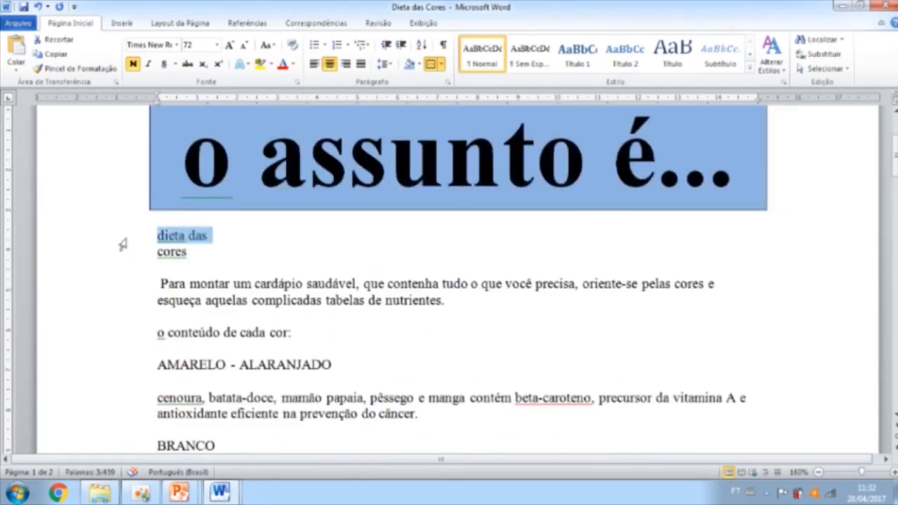
pyautogui.click(162, 251)
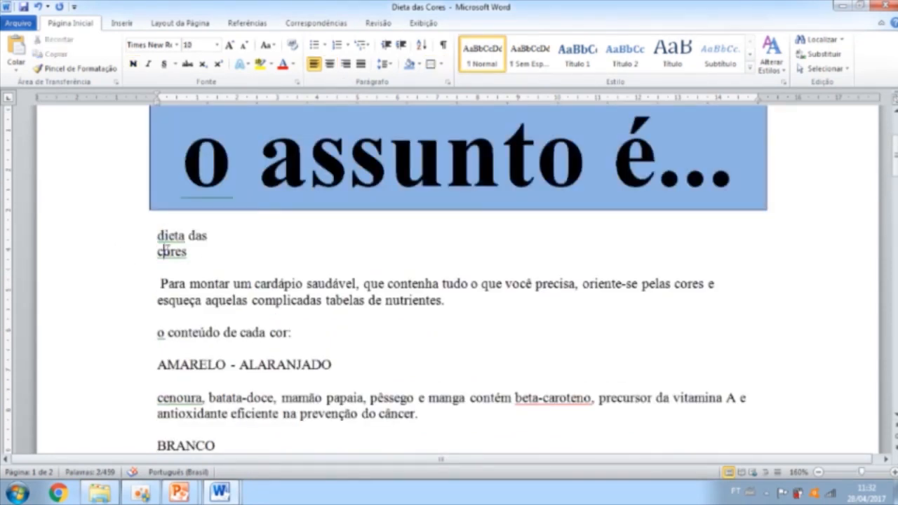
pyautogui.click(125, 242)
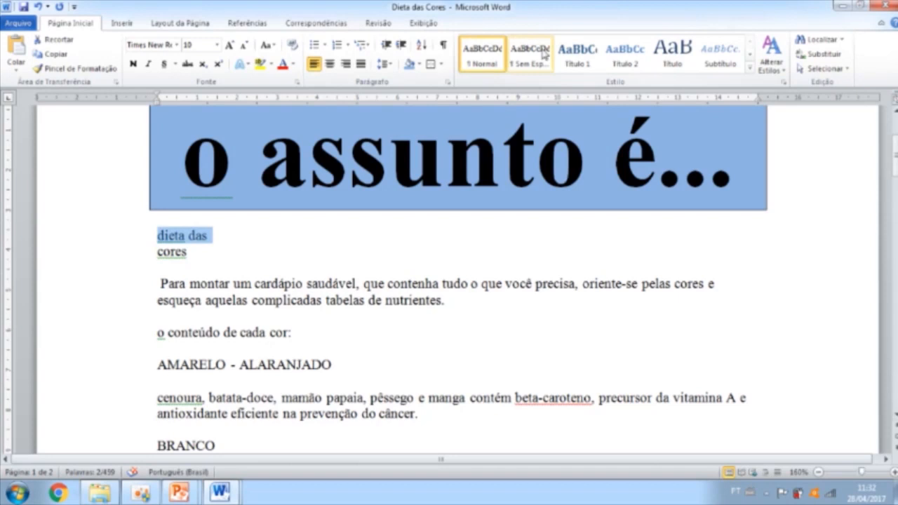
pyautogui.click(750, 70)
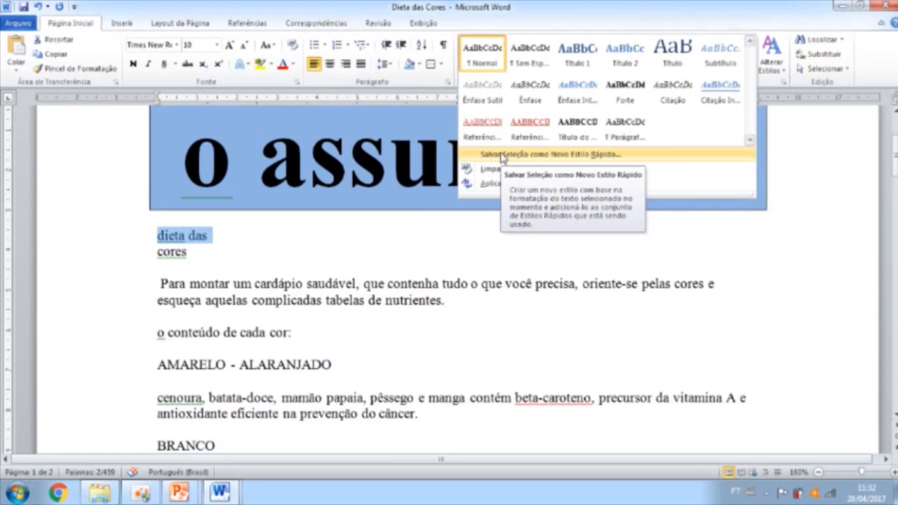
pyautogui.click(249, 284)
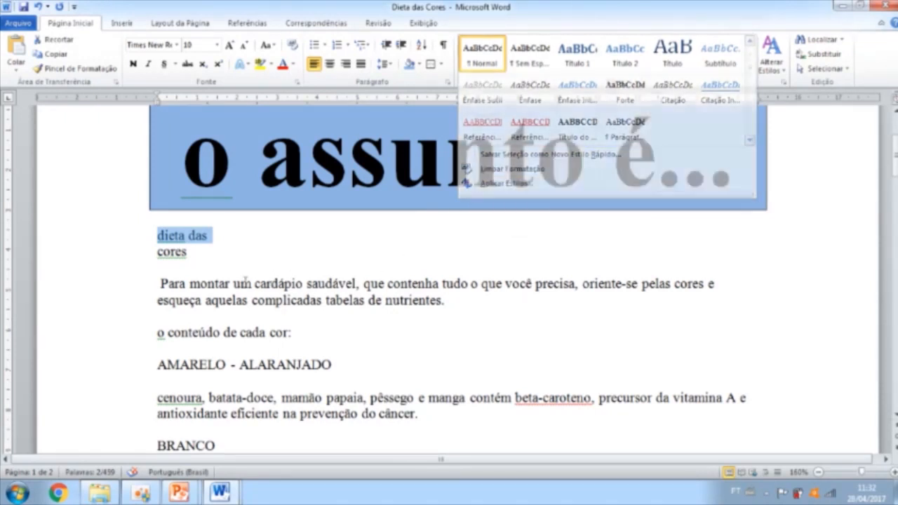
# Deselect "dieta das" and look over the options for changing the document's styles, without applying any.
pyautogui.click(183, 251)
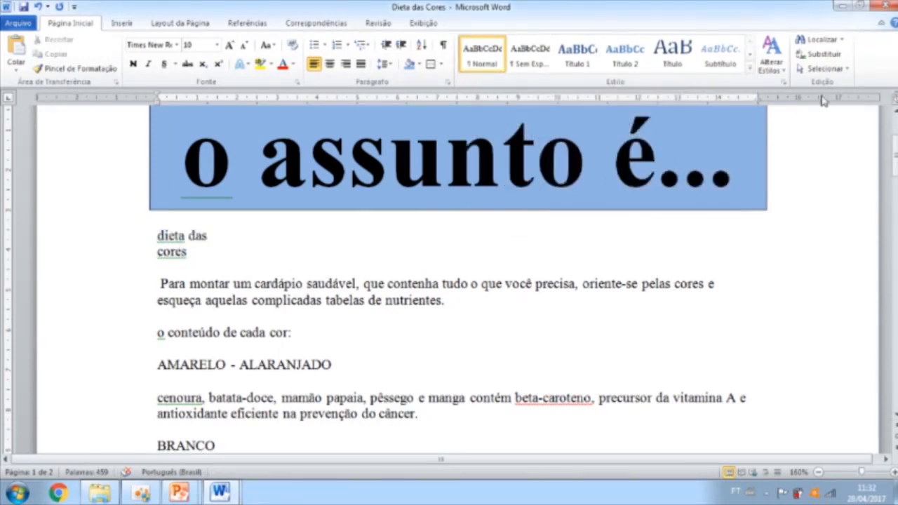
pyautogui.click(773, 71)
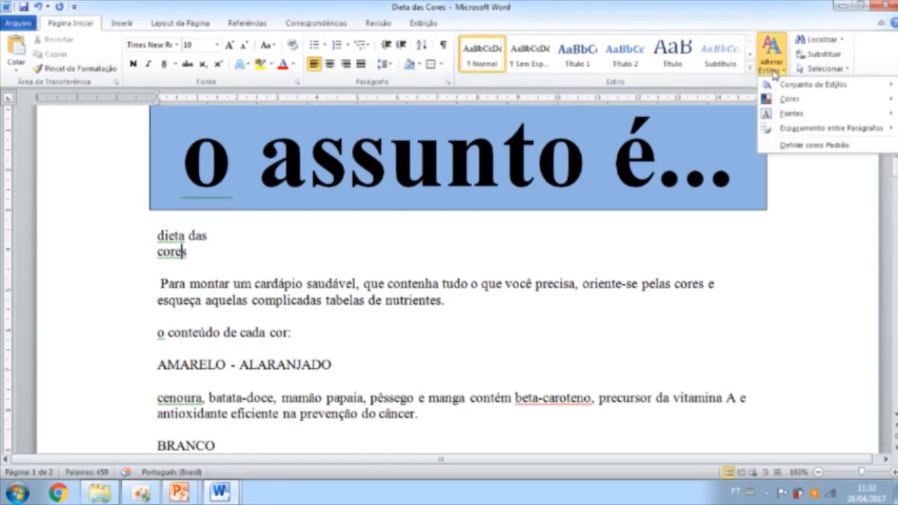
pyautogui.click(775, 73)
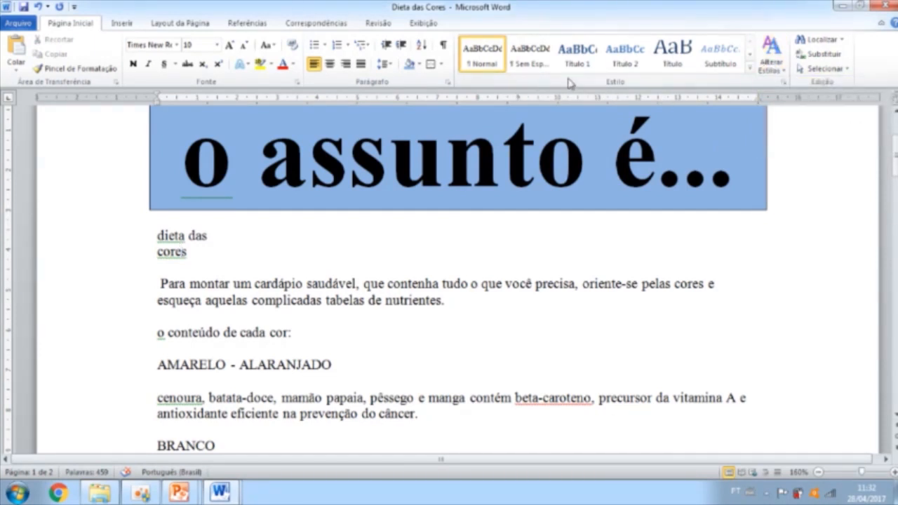
# Search the document for "cores", go to the first match, and view the page thumbnails and headings before returning to the results list.
pyautogui.click(815, 43)
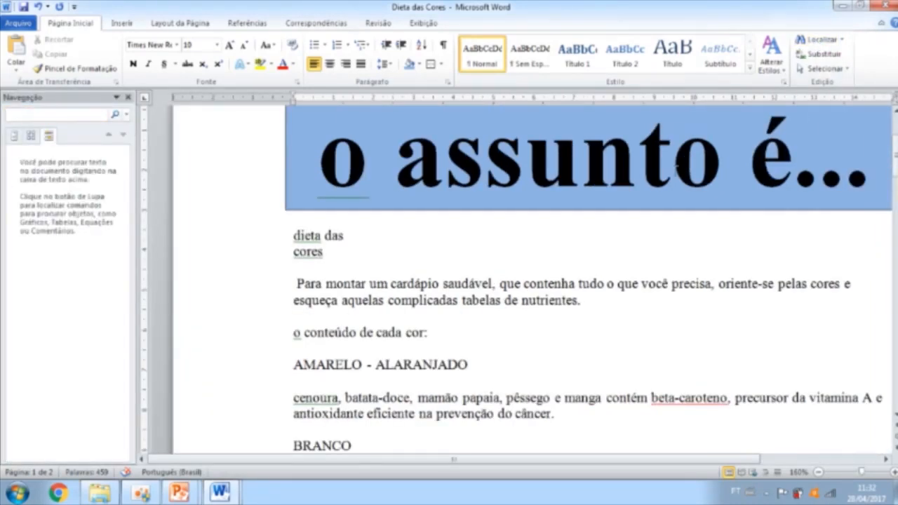
pyautogui.write('cores')
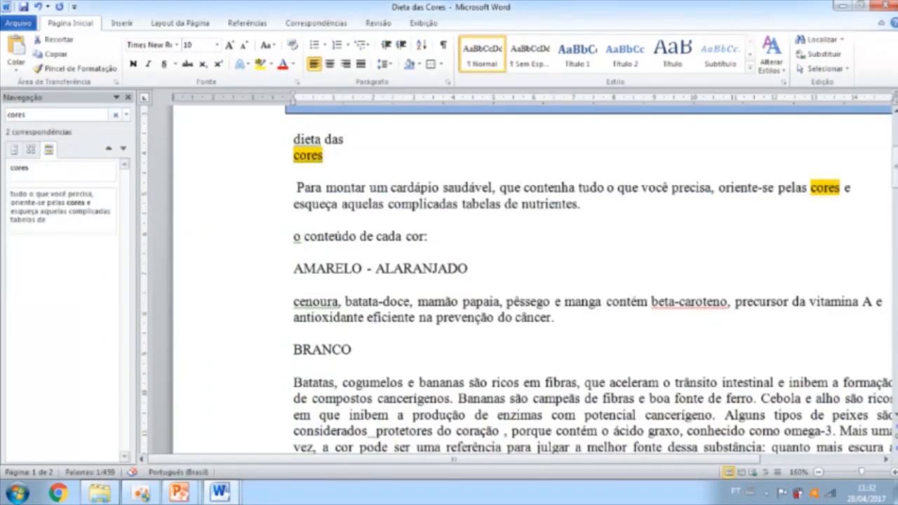
pyautogui.click(35, 174)
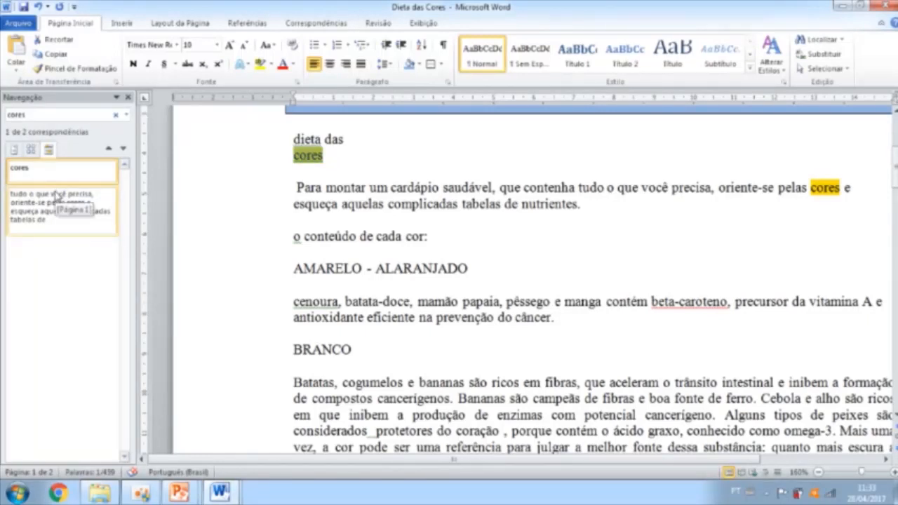
pyautogui.click(27, 151)
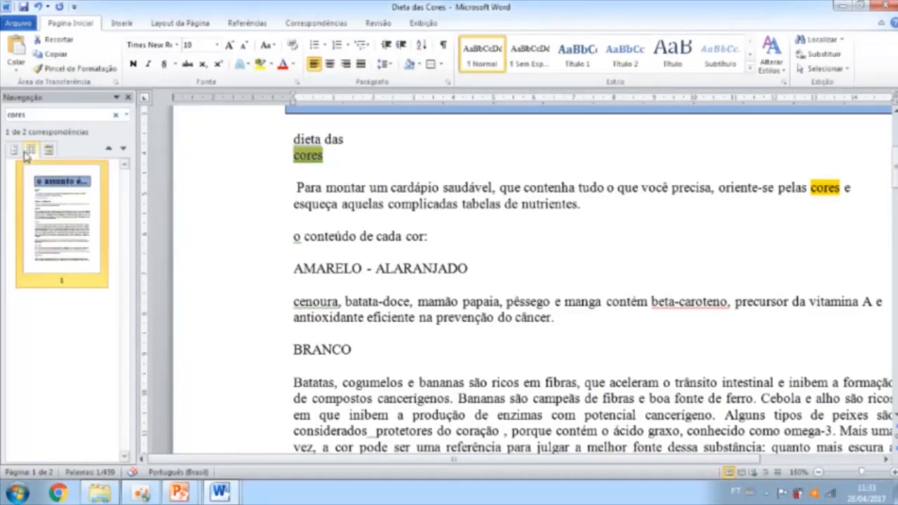
pyautogui.click(14, 152)
pyautogui.click(47, 151)
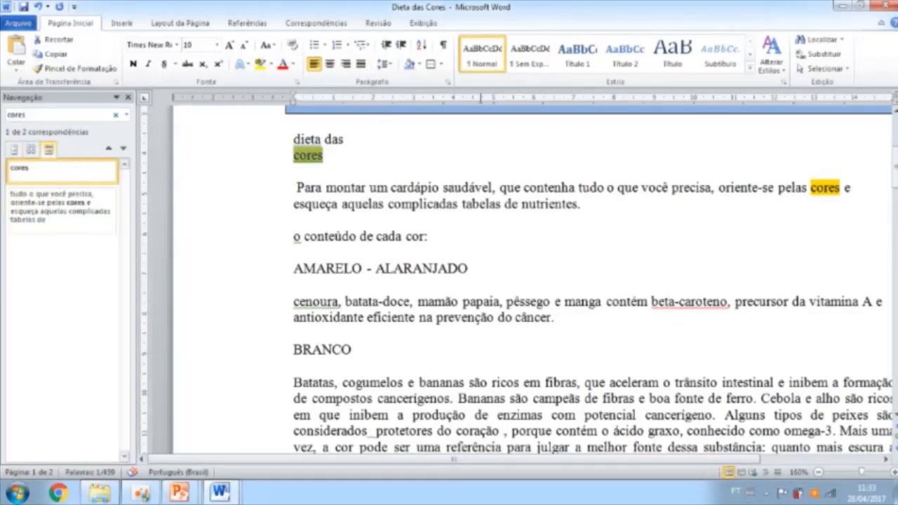
pyautogui.click(820, 54)
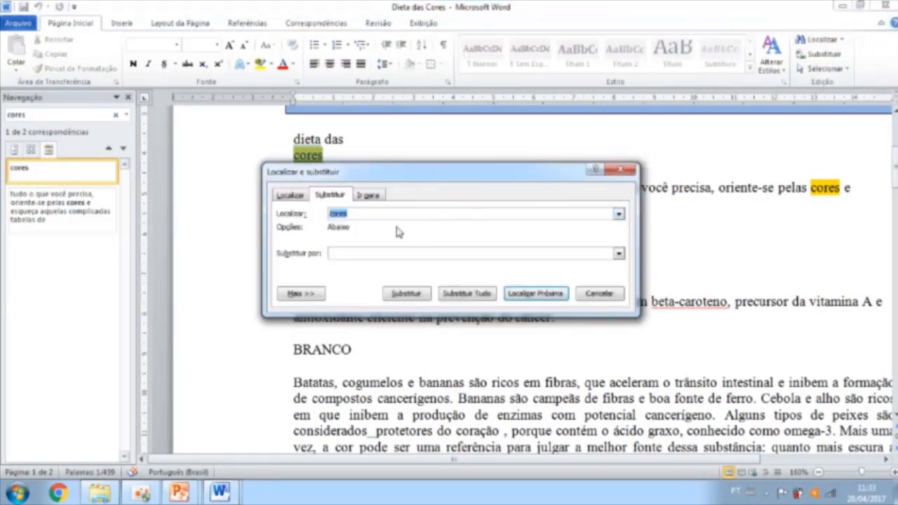
pyautogui.click(350, 252)
pyautogui.click(621, 169)
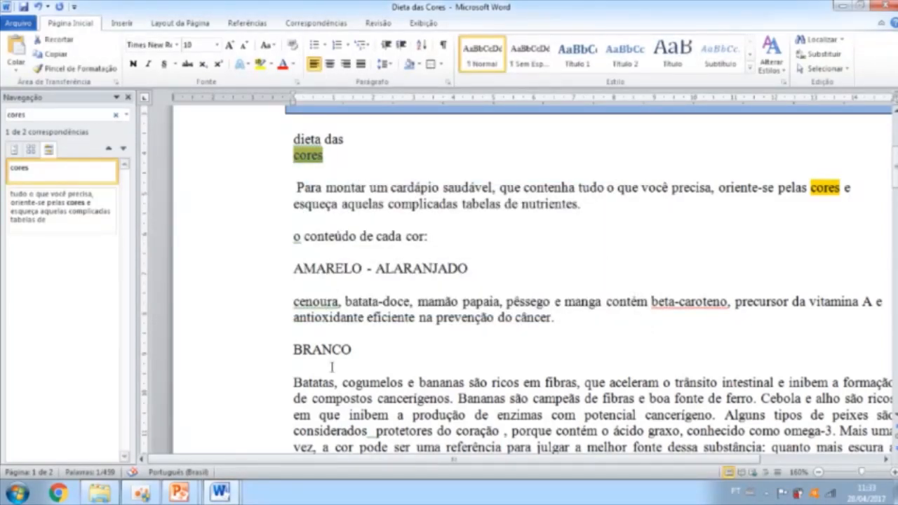
# Replace the word "dieta" below the "o assunto é..." line with "regime" using Find and Replace, continuing the search from the beginning.
pyautogui.scroll(-3, 332, 366)
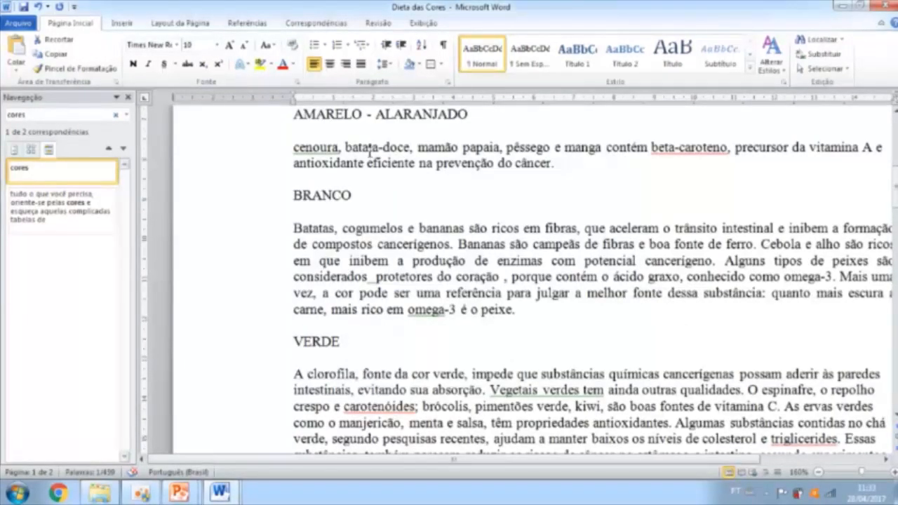
pyautogui.scroll(7, 477, 268)
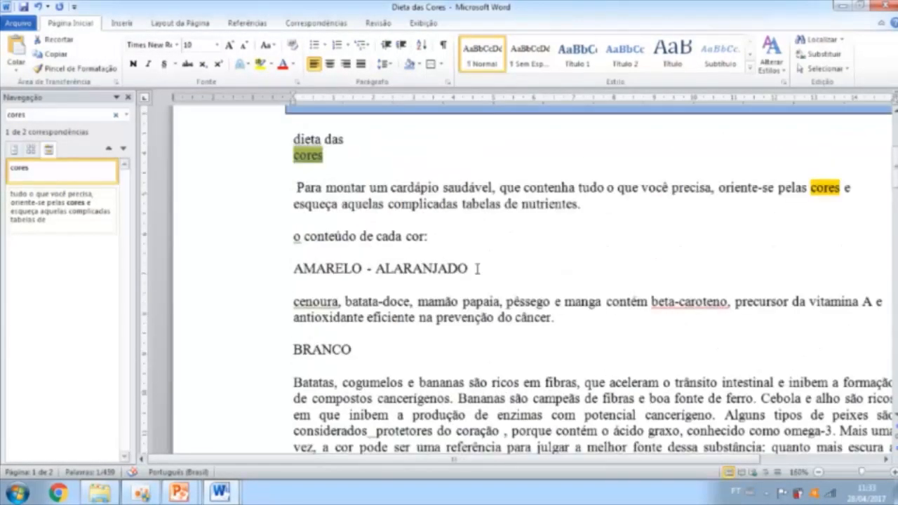
pyautogui.scroll(-6, 443, 324)
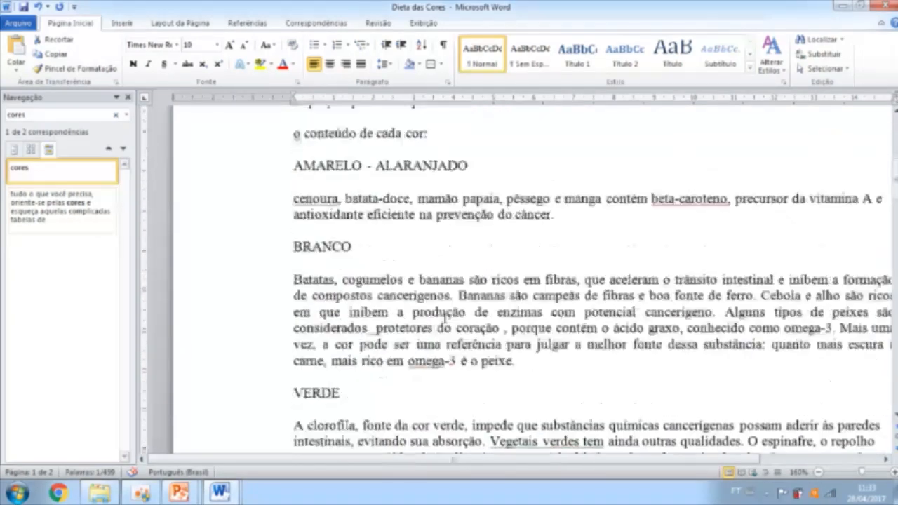
pyautogui.scroll(4, 443, 319)
pyautogui.doubleClick(307, 241)
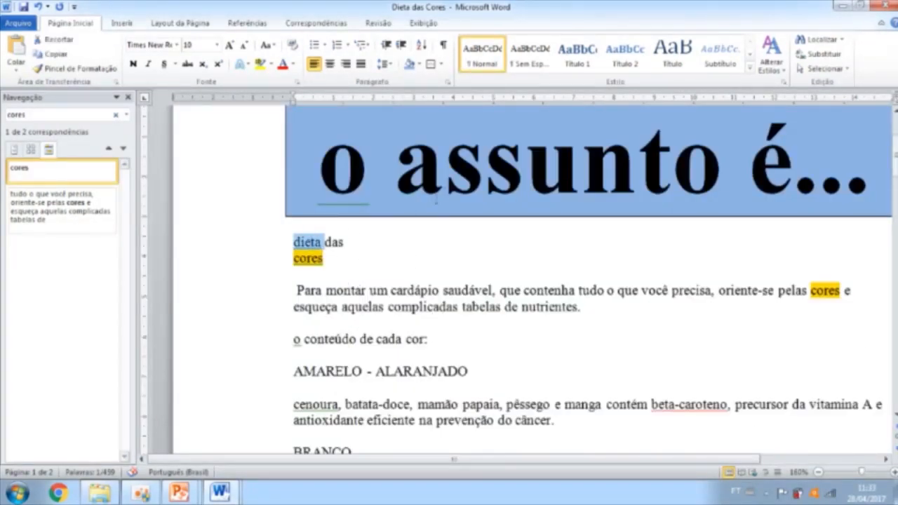
pyautogui.hotkey('ctrl', 'u')
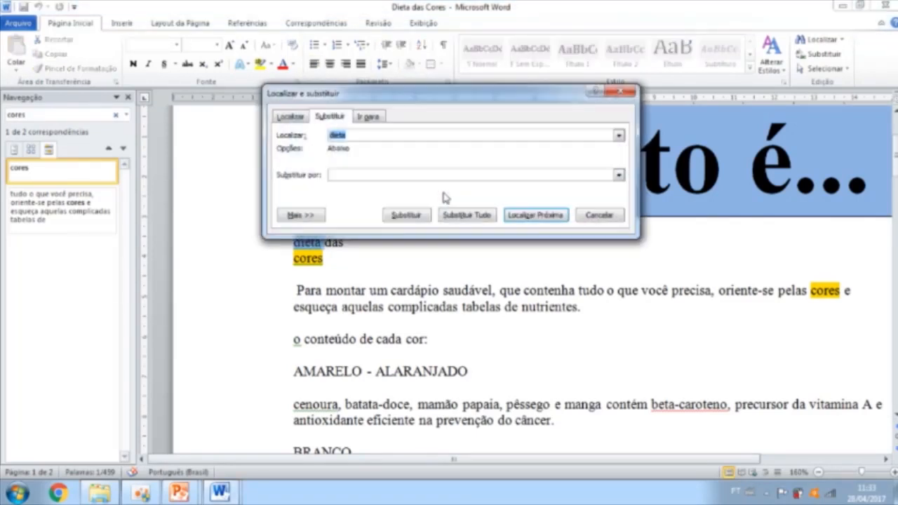
pyautogui.click(380, 175)
pyautogui.click(406, 215)
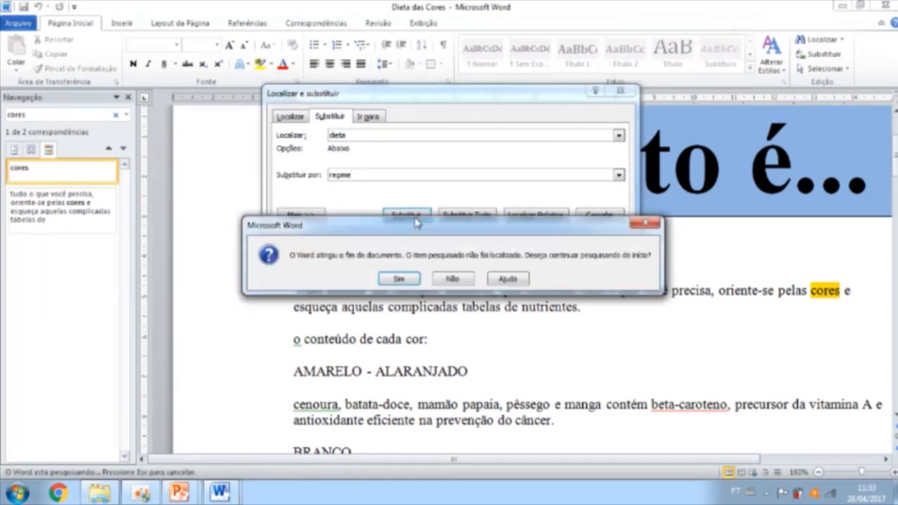
pyautogui.click(420, 279)
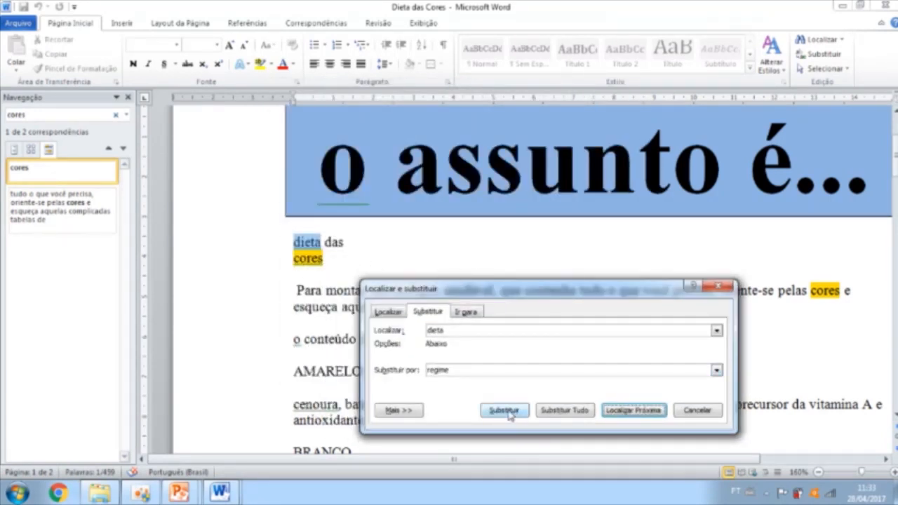
pyautogui.click(509, 412)
pyautogui.click(421, 281)
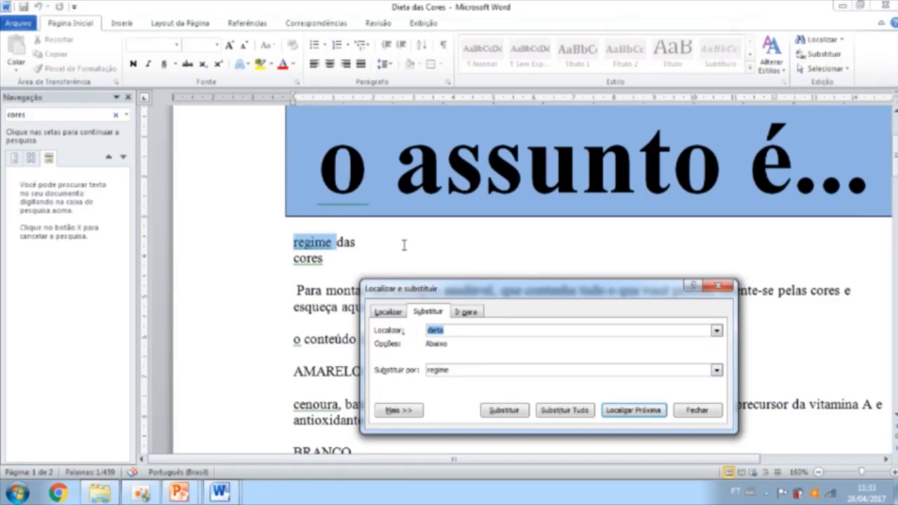
pyautogui.click(508, 240)
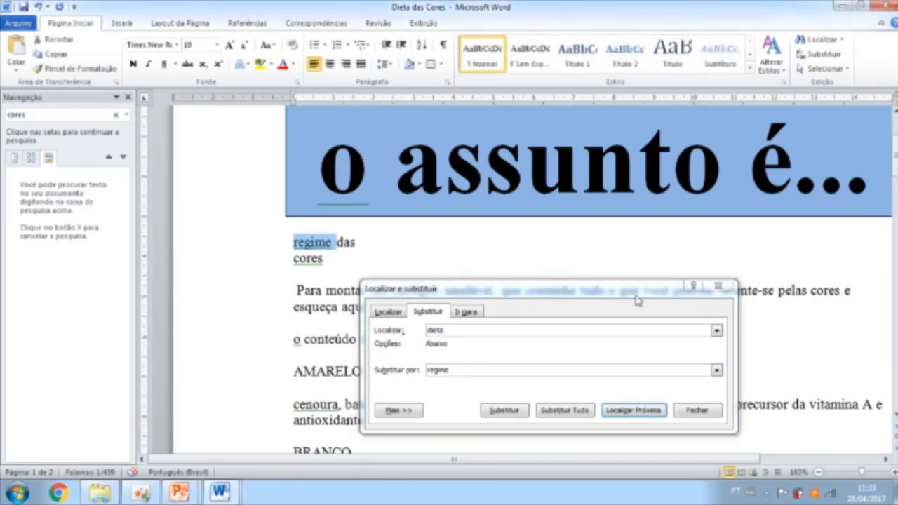
pyautogui.click(717, 285)
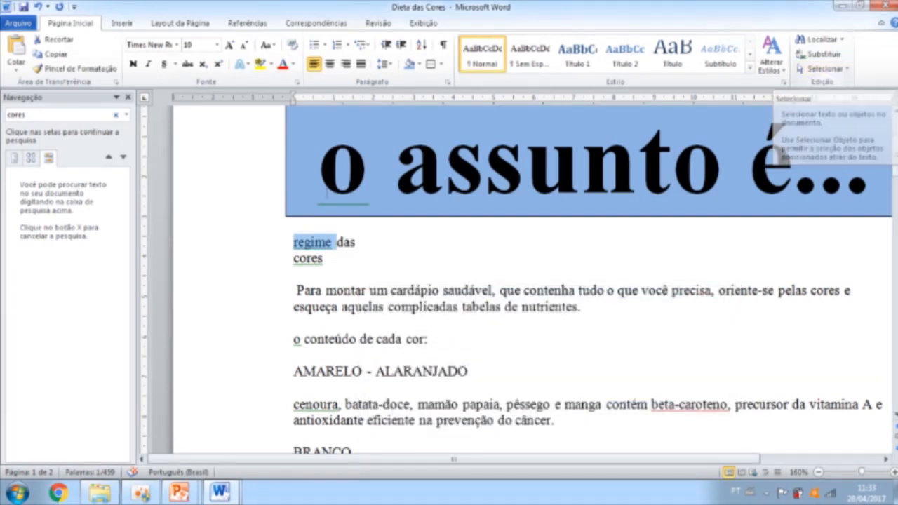
pyautogui.click(322, 257)
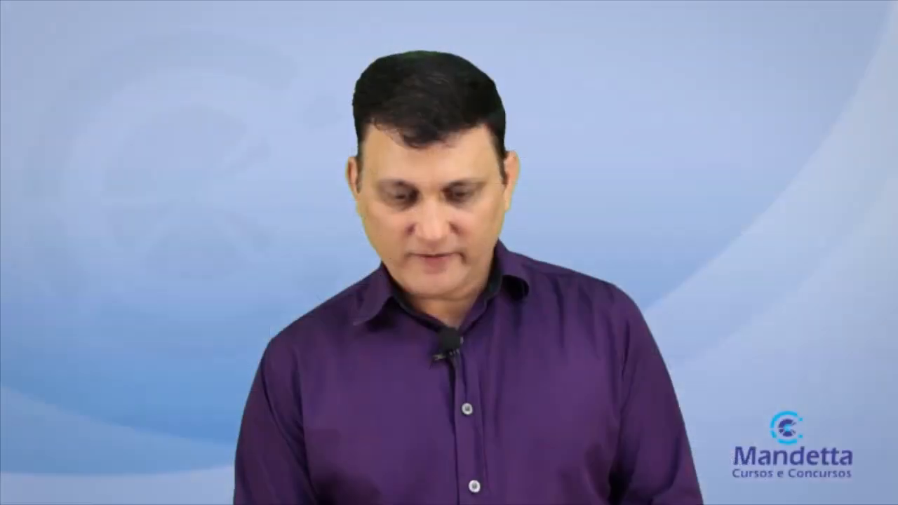